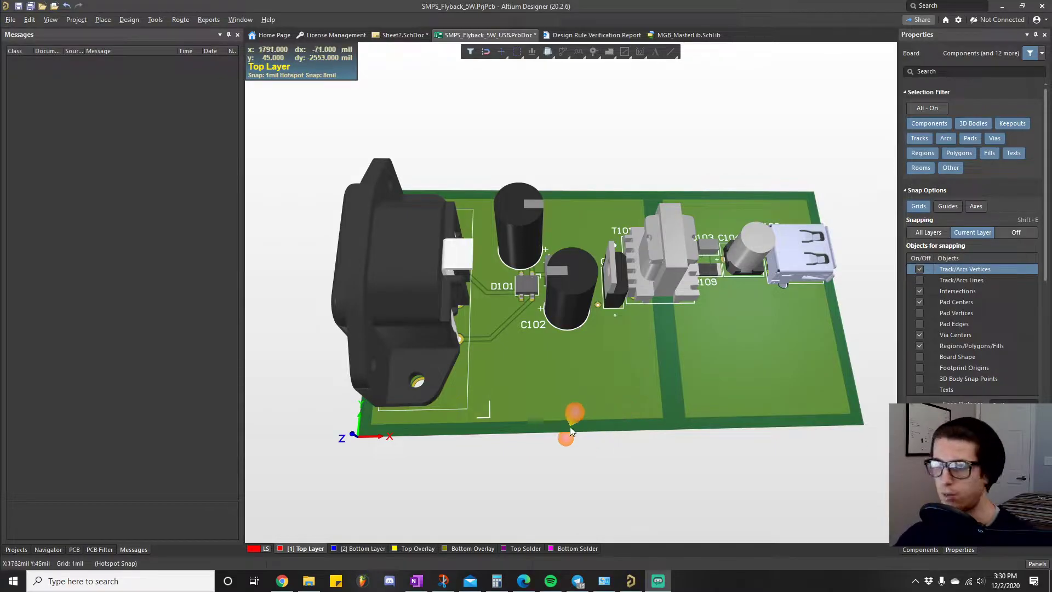
- Pan the 3D board view slightly down and to the left
{"action": "right_click_drag", "start_coordinate": [623, 342], "coordinate": [597, 370]}
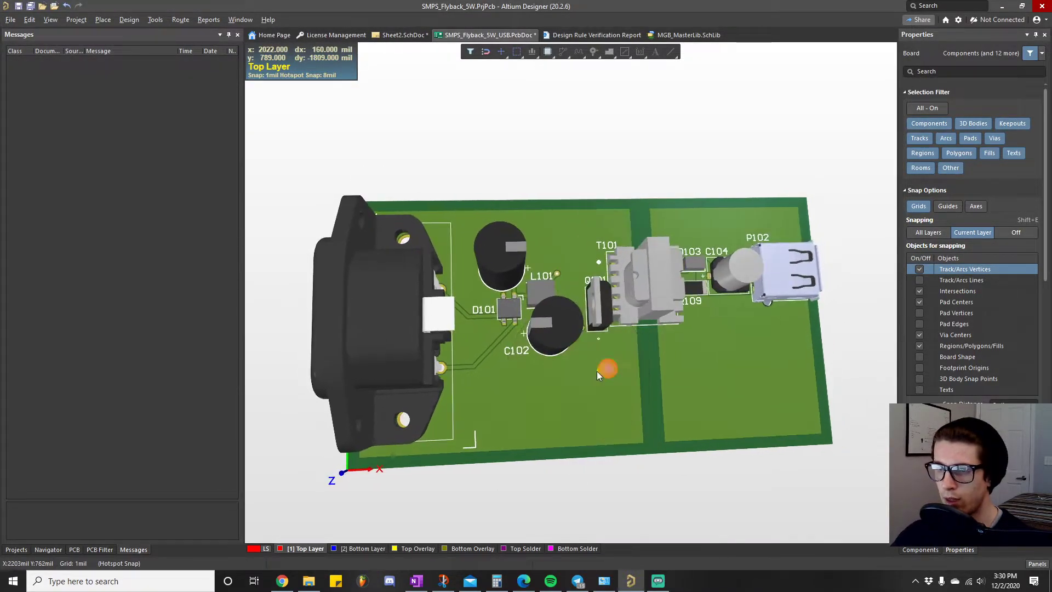
- Show the Projects tree and save the schematic sheet and the board document
{"action": "left_click", "coordinate": [16, 550]}
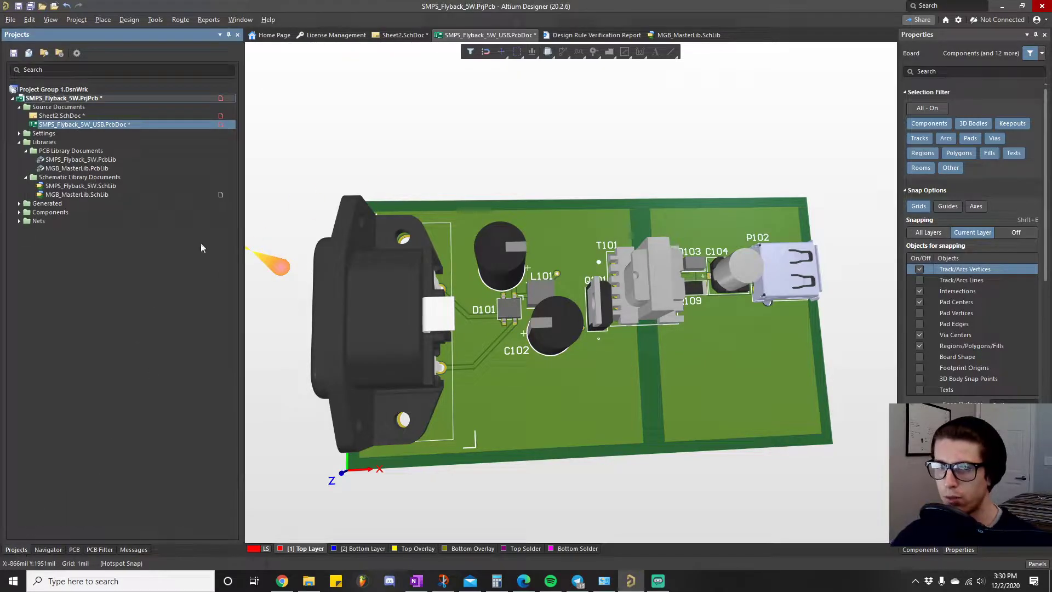
{"action": "left_click", "coordinate": [11, 20]}
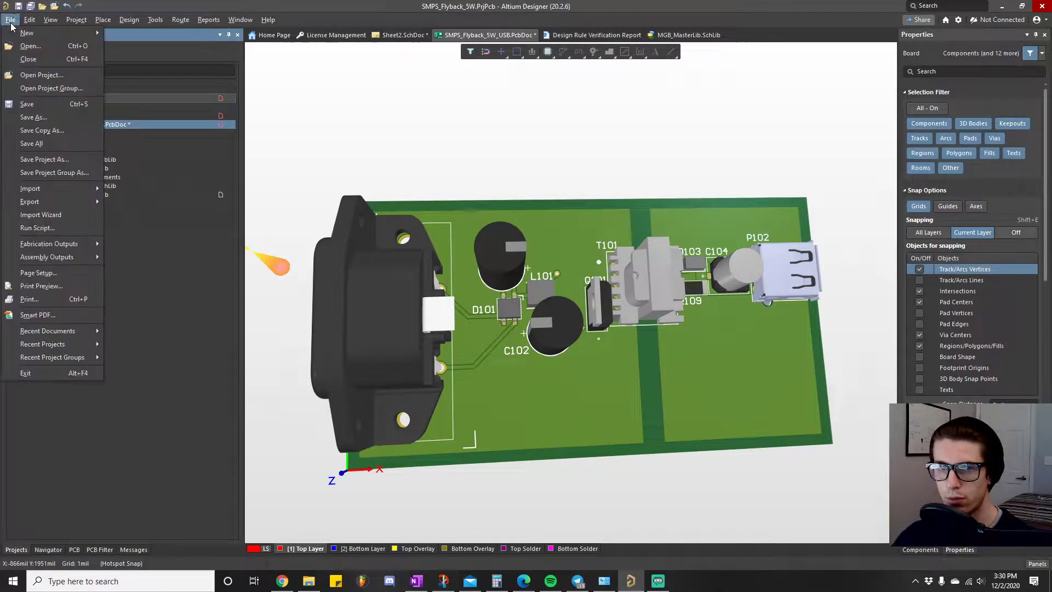
{"action": "left_click", "coordinate": [24, 144]}
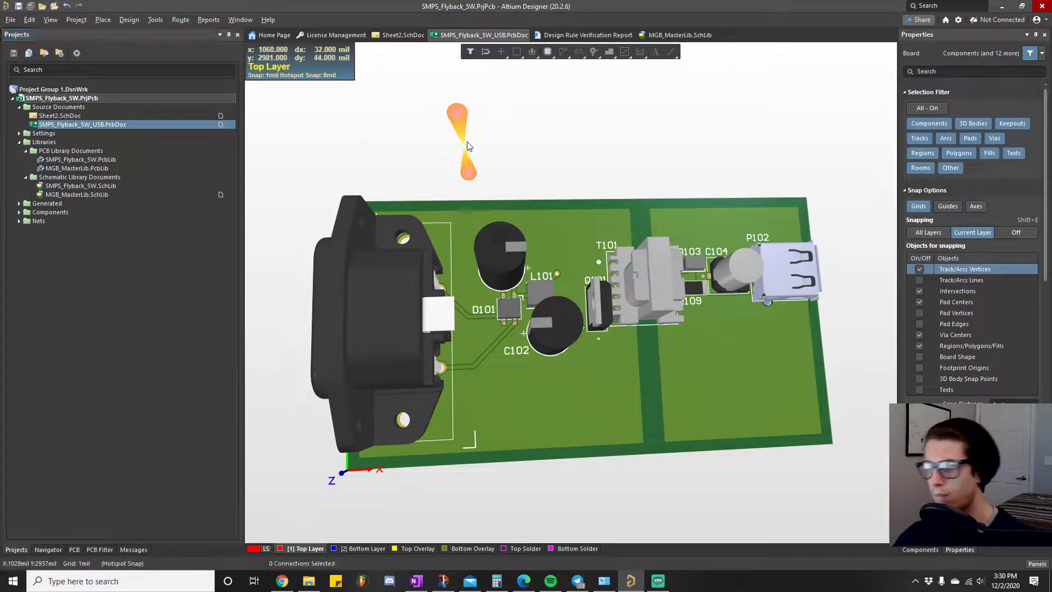
- Switch the board to top view and open the flyback project's Add New to Project menu
{"action": "key", "text": "0"}
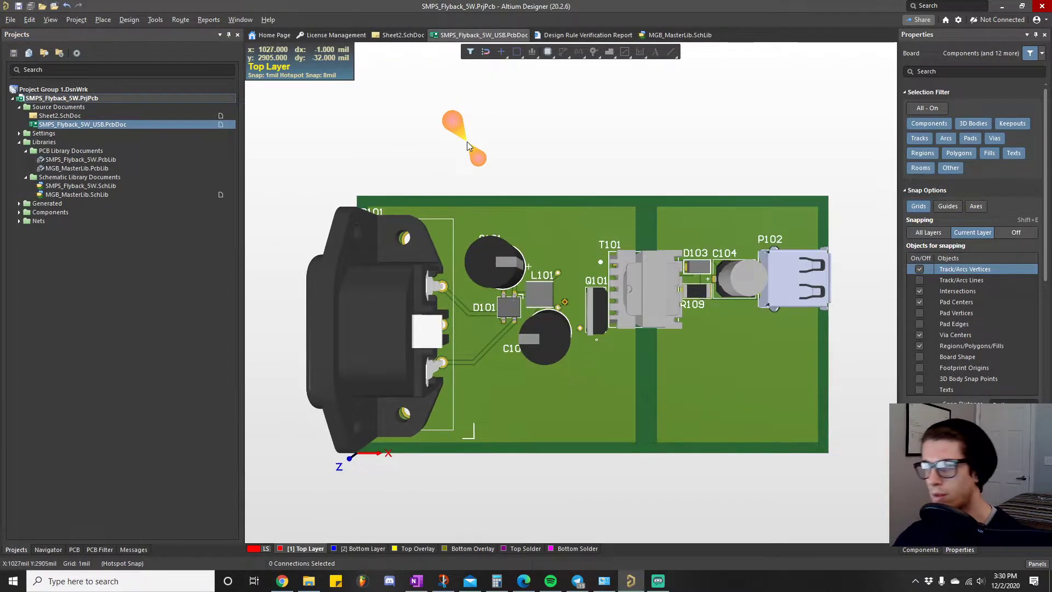
{"action": "right_click", "coordinate": [83, 99]}
{"action": "mouse_move", "coordinate": [243, 122]}
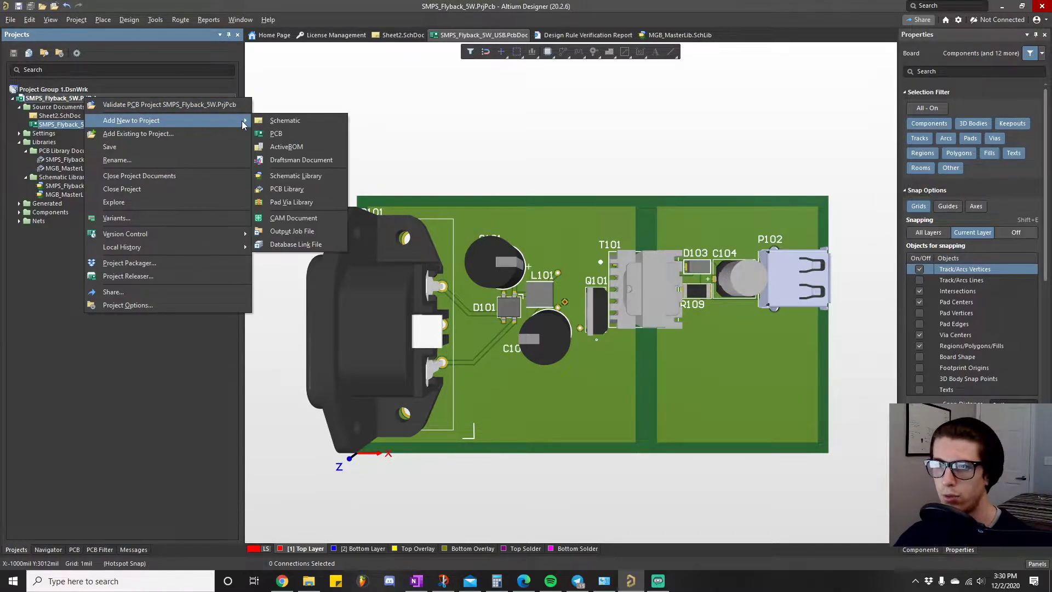
- Add a new Output Job File (Job1) and collapse all nine output groups
{"action": "left_click", "coordinate": [291, 231]}
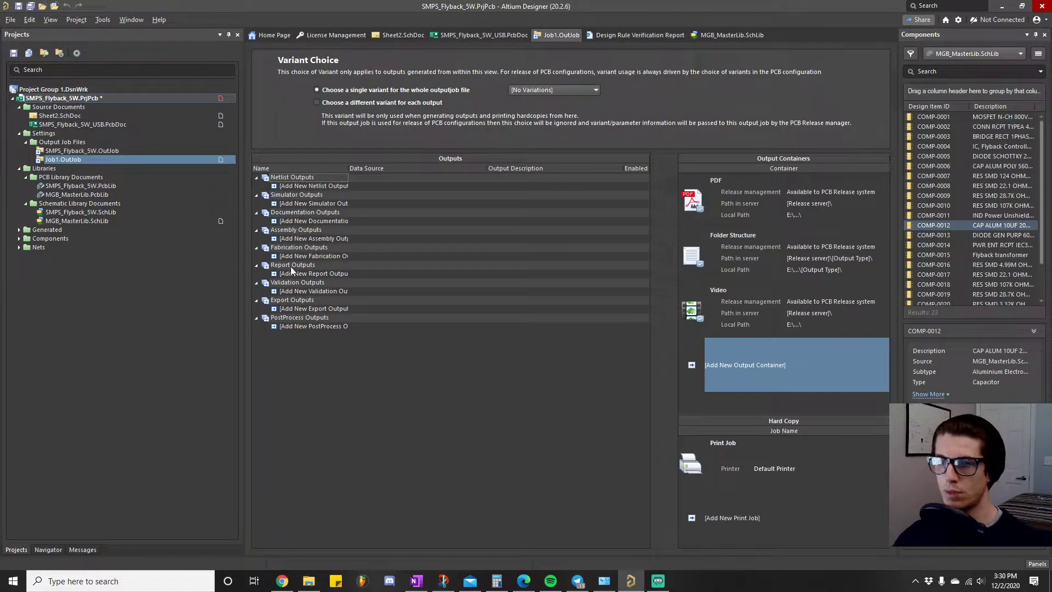
{"action": "left_click", "coordinate": [256, 177]}
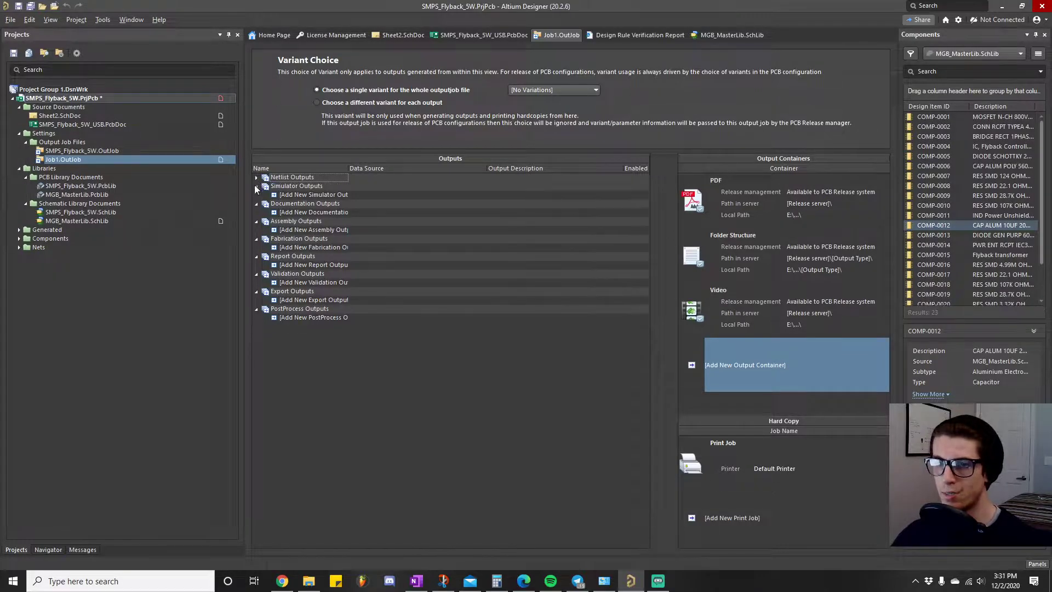
{"action": "left_click", "coordinate": [256, 186]}
{"action": "left_click", "coordinate": [256, 195]}
{"action": "left_click", "coordinate": [255, 204]}
{"action": "left_click", "coordinate": [256, 212]}
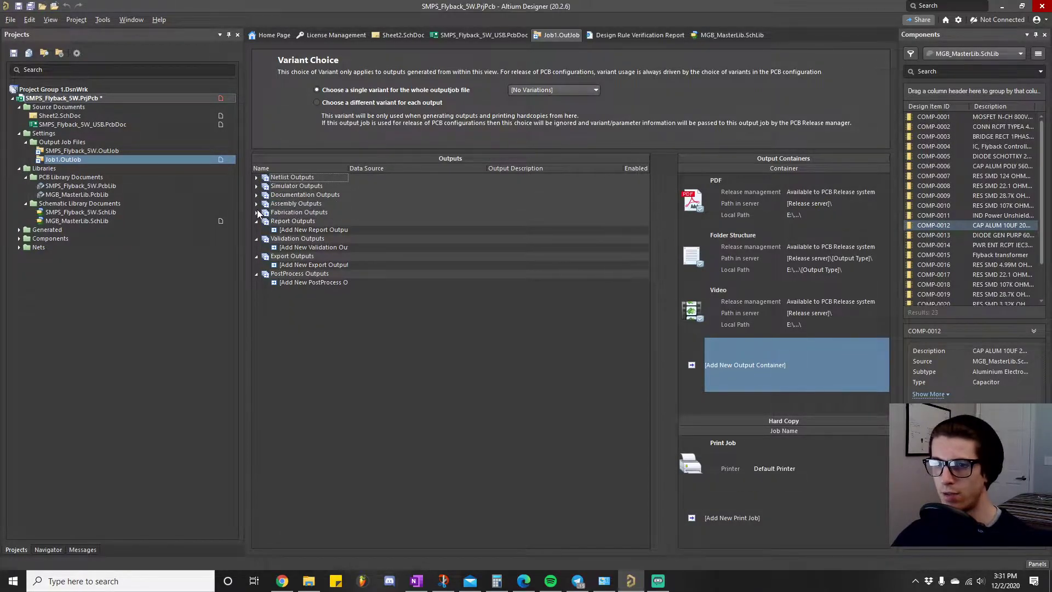
{"action": "left_click", "coordinate": [255, 221]}
{"action": "left_click", "coordinate": [256, 230]}
{"action": "left_click", "coordinate": [256, 239]}
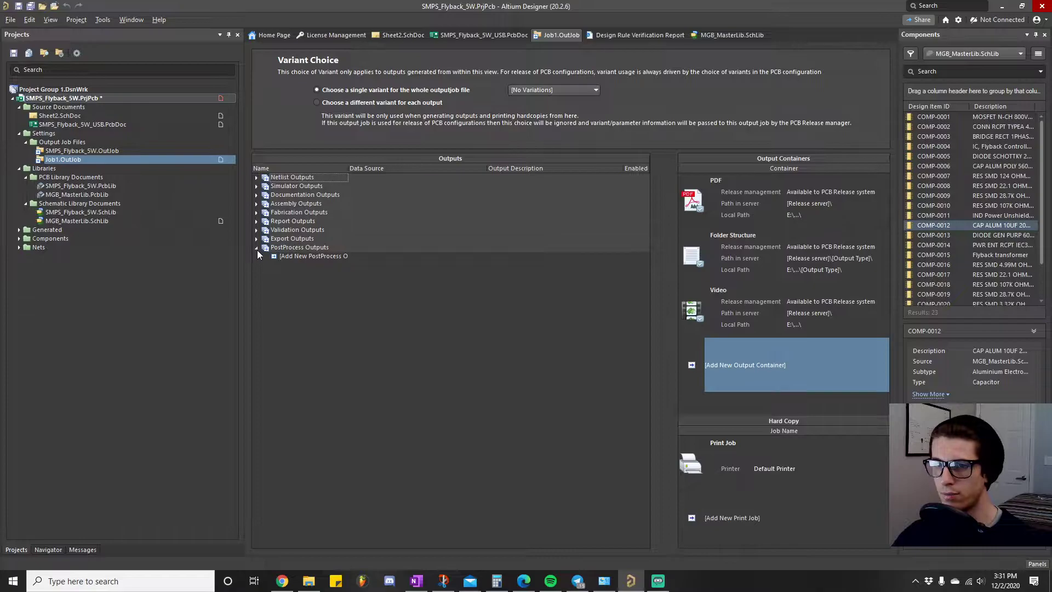
{"action": "left_click", "coordinate": [256, 247]}
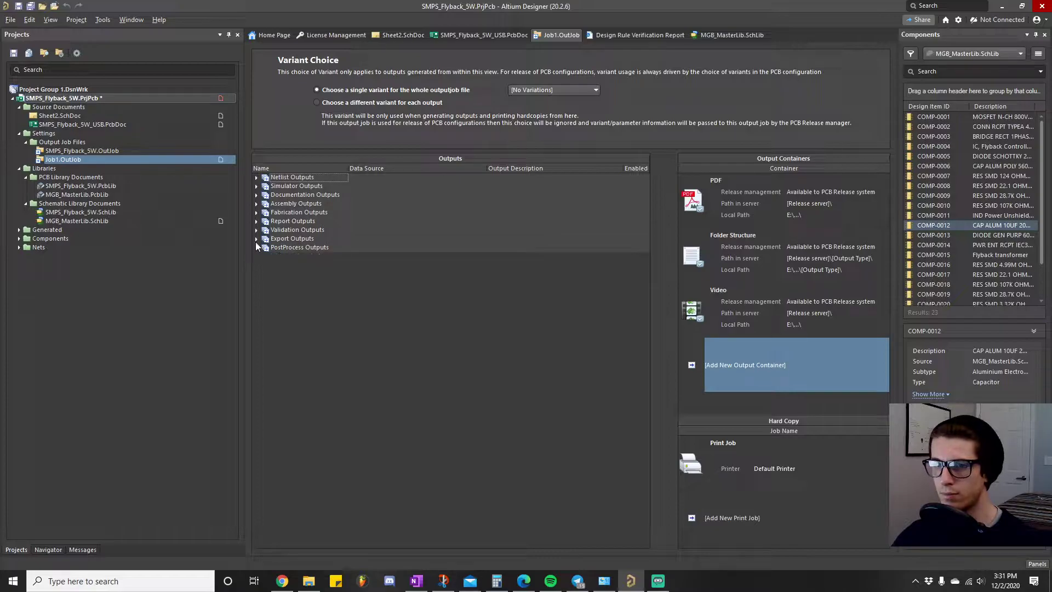
- Expand Documentation Outputs and bring up the list of documentation output types
{"action": "left_click", "coordinate": [256, 195]}
{"action": "left_click", "coordinate": [278, 204]}
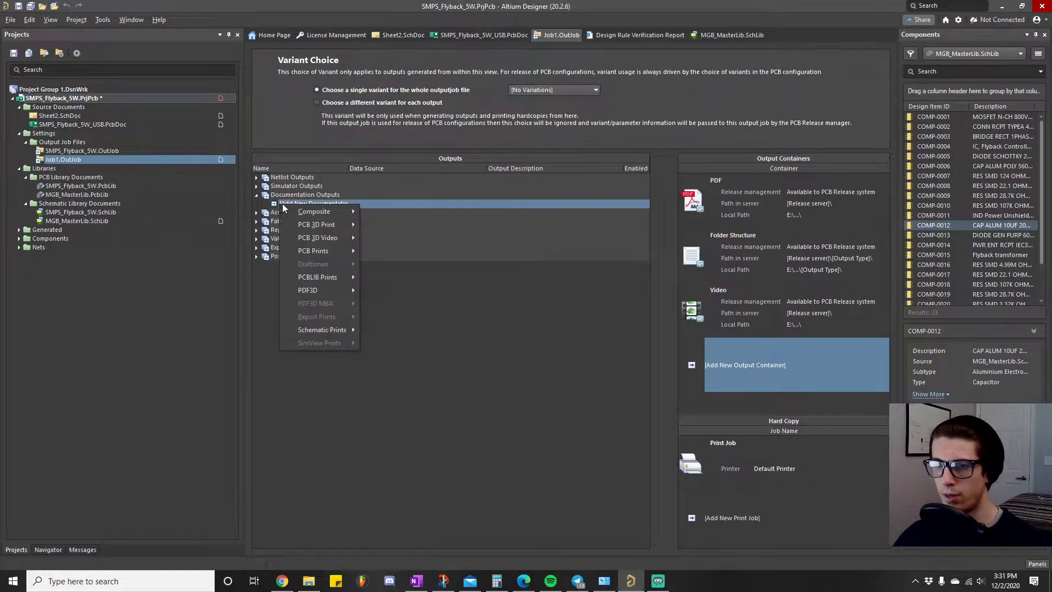
{"action": "mouse_move", "coordinate": [319, 210]}
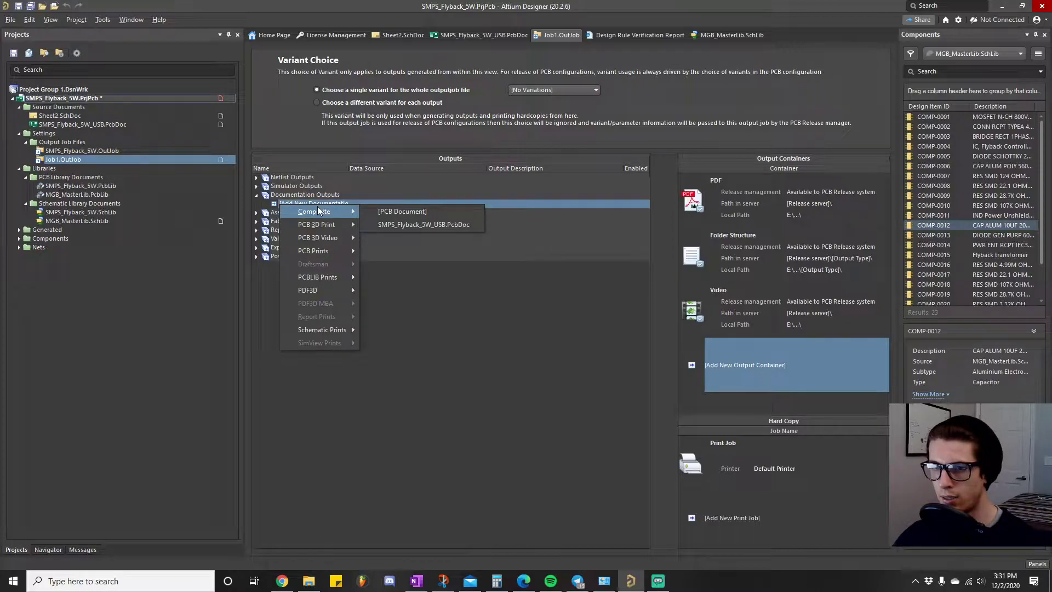
{"action": "left_click", "coordinate": [294, 189]}
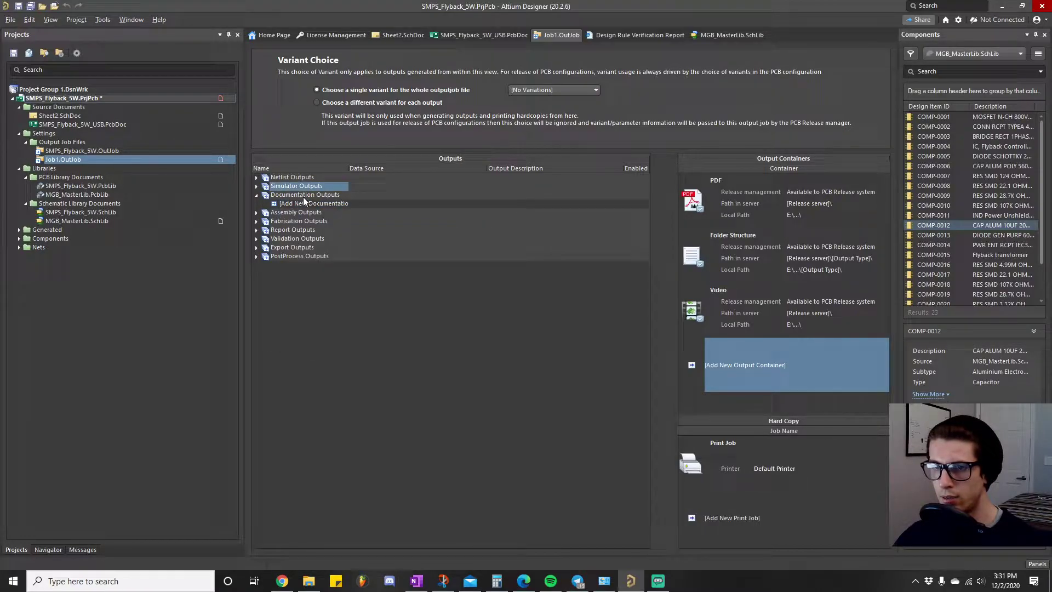
{"action": "left_click", "coordinate": [286, 204]}
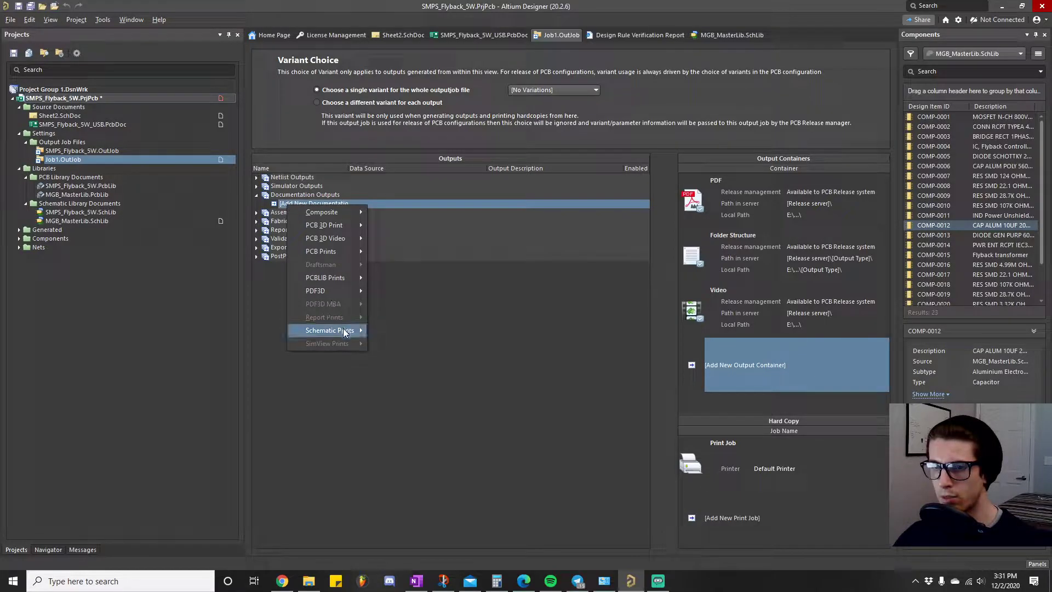
- Add Schematic Prints from Project Physical Documents and link it to the PDF container
{"action": "mouse_move", "coordinate": [347, 329]}
{"action": "left_click", "coordinate": [438, 343]}
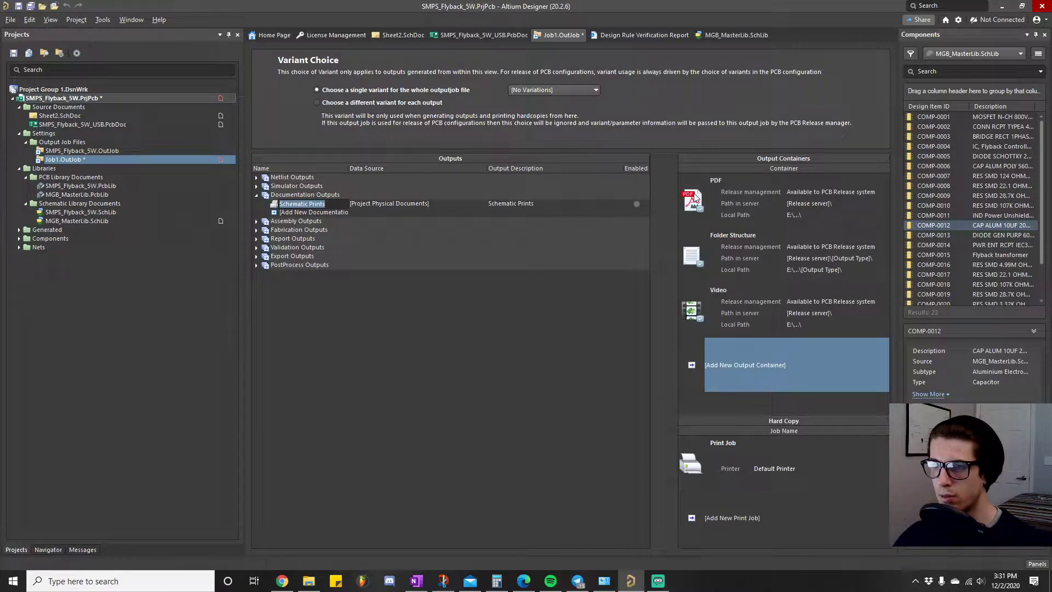
{"action": "left_click", "coordinate": [630, 213]}
{"action": "left_click", "coordinate": [637, 204]}
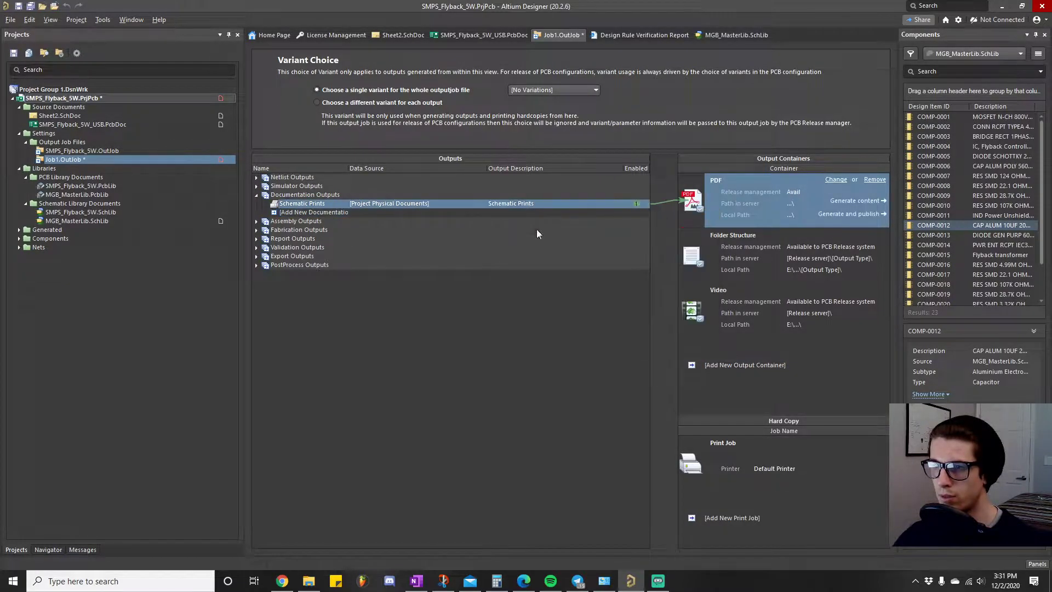
- Add Assembly Drawings and Pick and Place outputs for the PCB under Assembly Outputs
{"action": "left_click", "coordinate": [257, 221]}
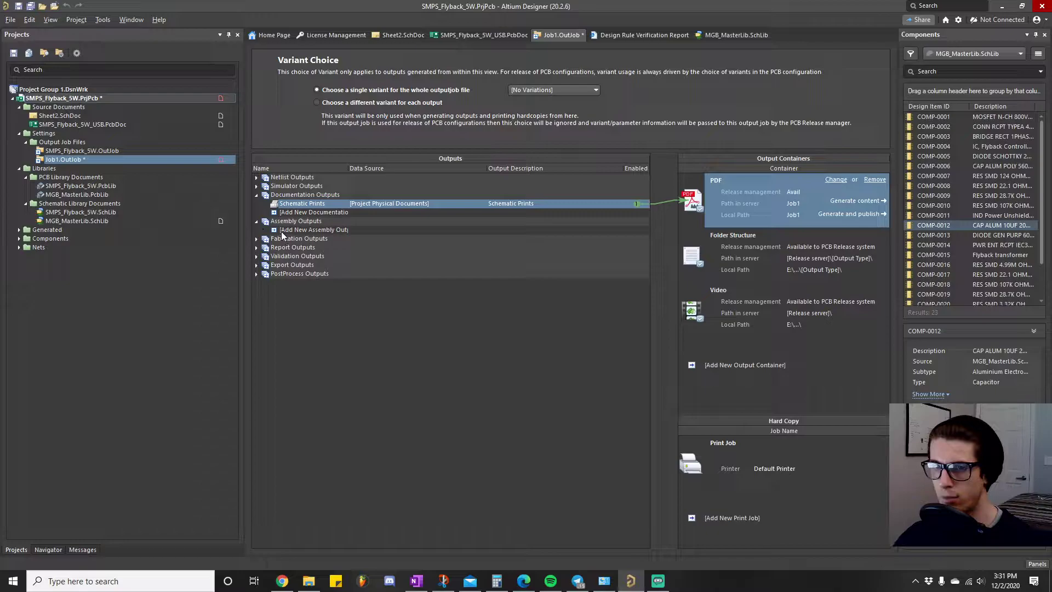
{"action": "left_click", "coordinate": [281, 230]}
{"action": "mouse_move", "coordinate": [359, 238]}
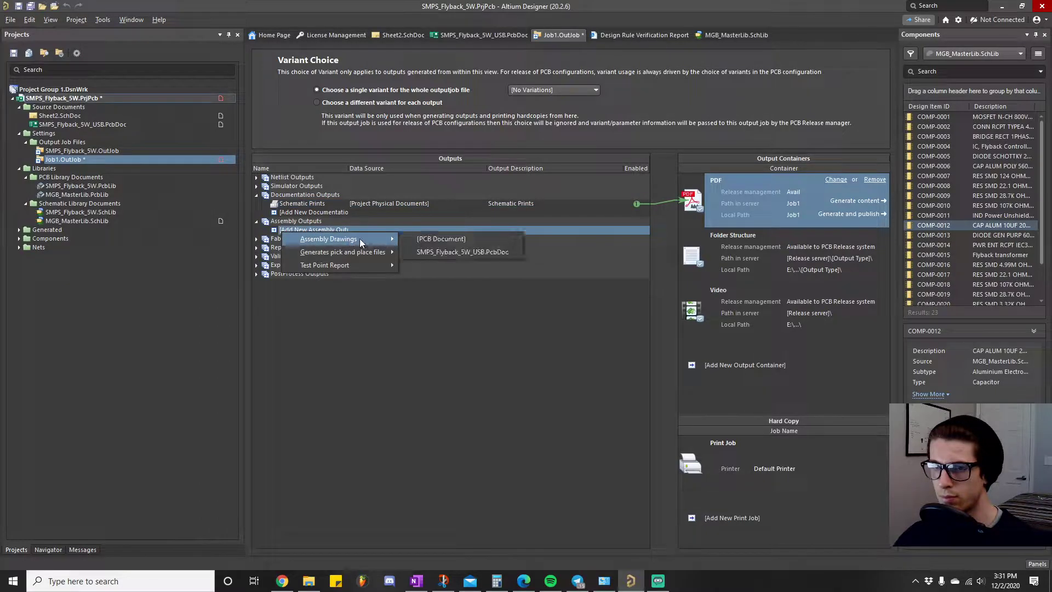
{"action": "left_click", "coordinate": [448, 239]}
{"action": "left_click", "coordinate": [279, 238]}
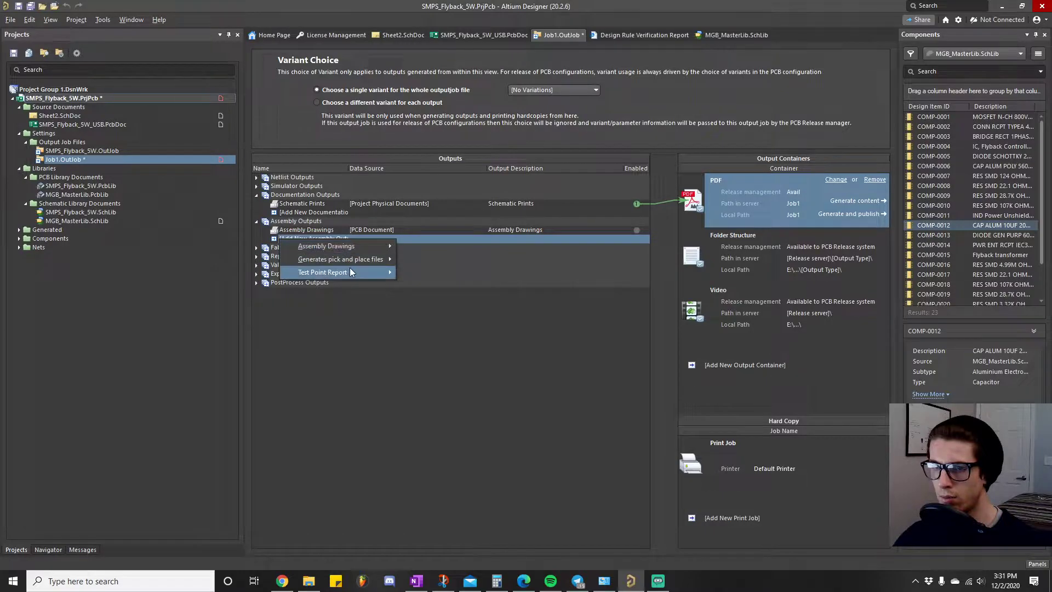
{"action": "mouse_move", "coordinate": [375, 262]}
{"action": "left_click", "coordinate": [435, 259]}
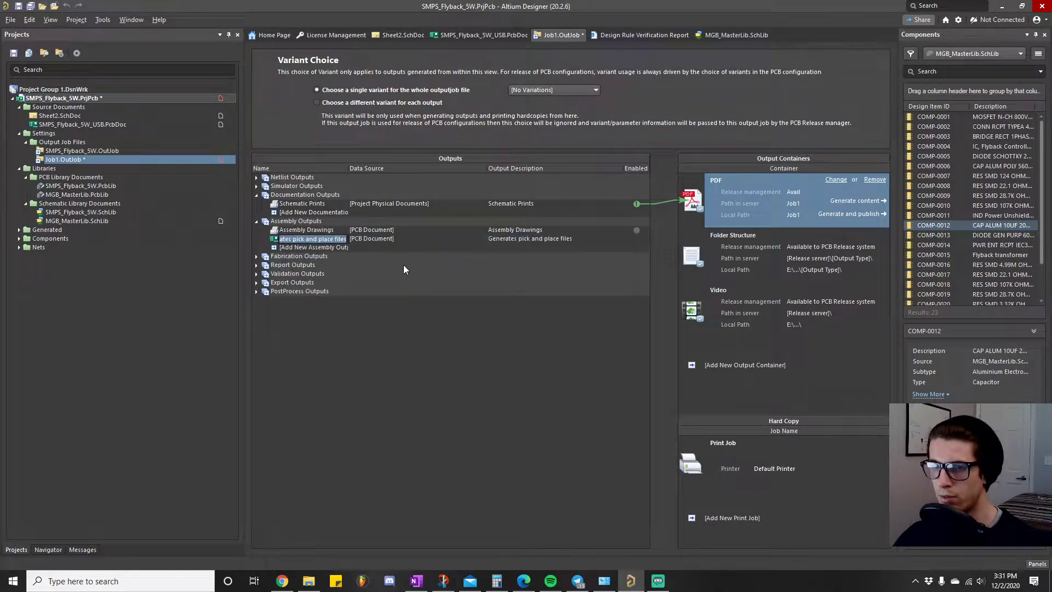
- Add Drill Drawings and Gerber Files outputs for the PCB under Fabrication Outputs
{"action": "left_click", "coordinate": [256, 256]}
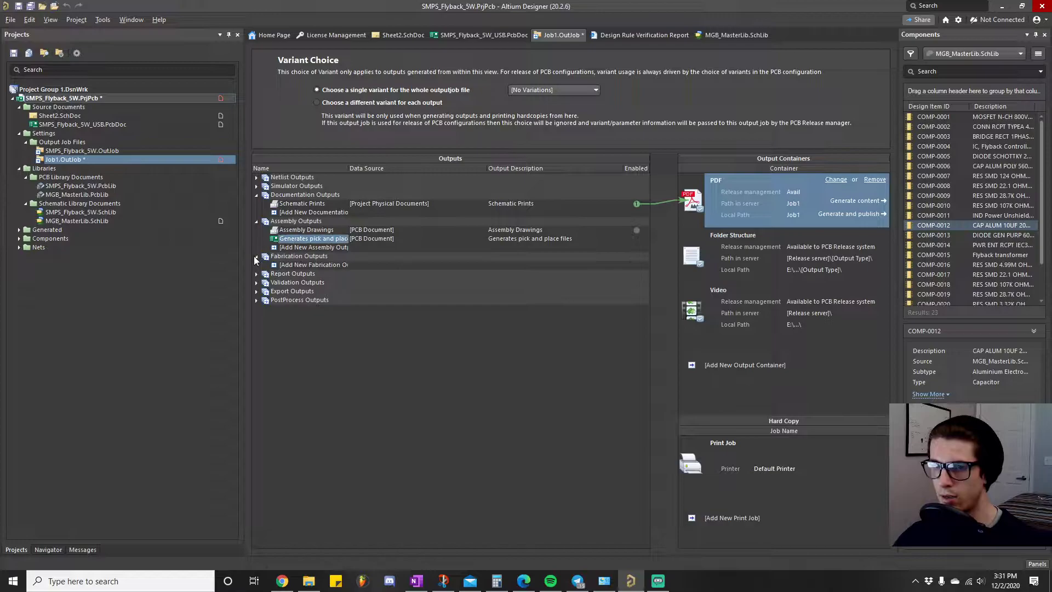
{"action": "left_click", "coordinate": [307, 264]}
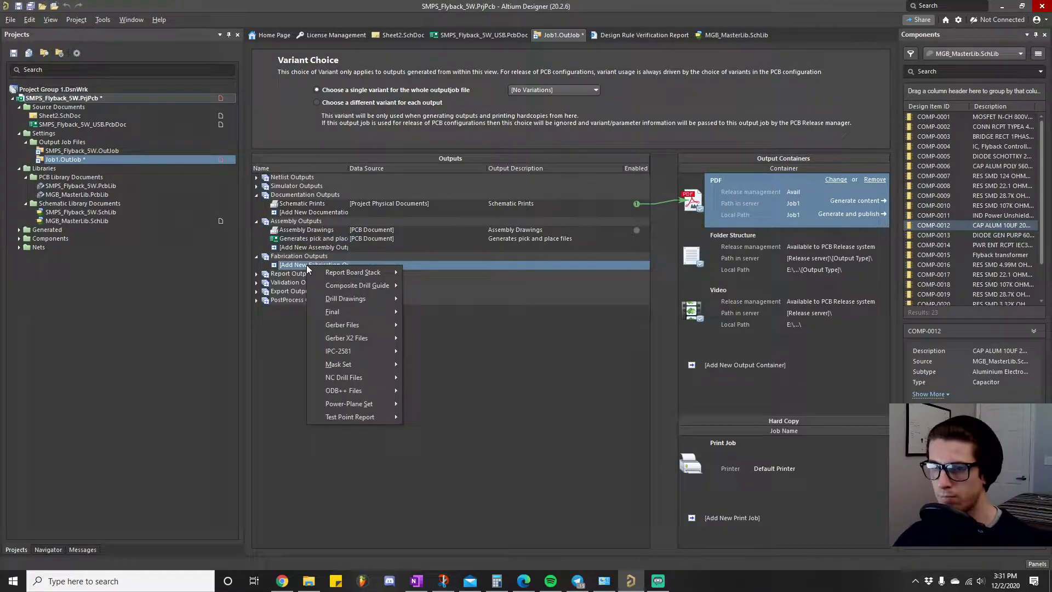
{"action": "mouse_move", "coordinate": [390, 302]}
{"action": "left_click", "coordinate": [437, 299]}
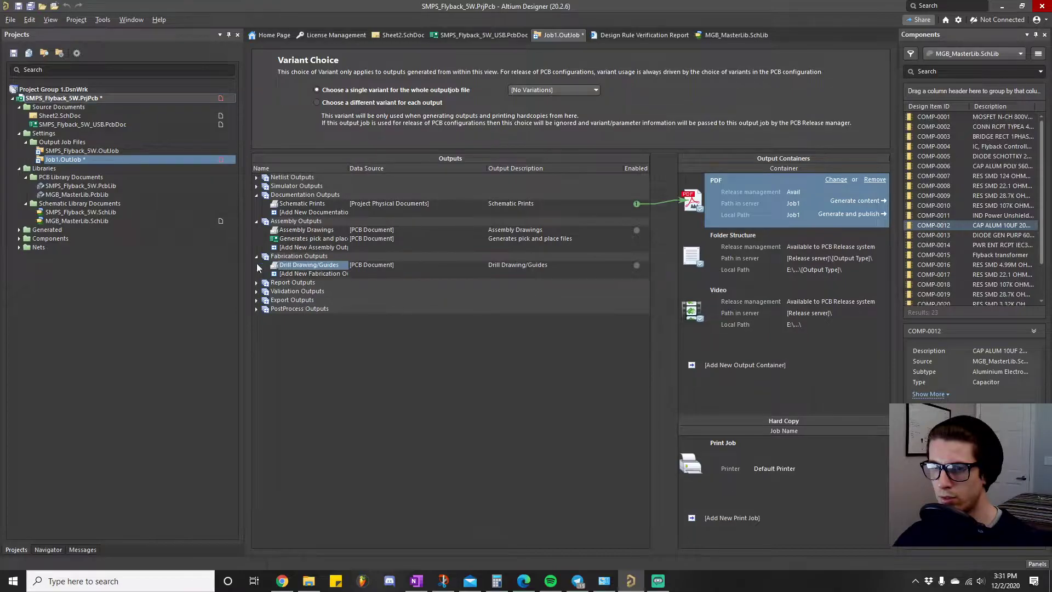
{"action": "left_click", "coordinate": [283, 273]}
{"action": "mouse_move", "coordinate": [356, 333]}
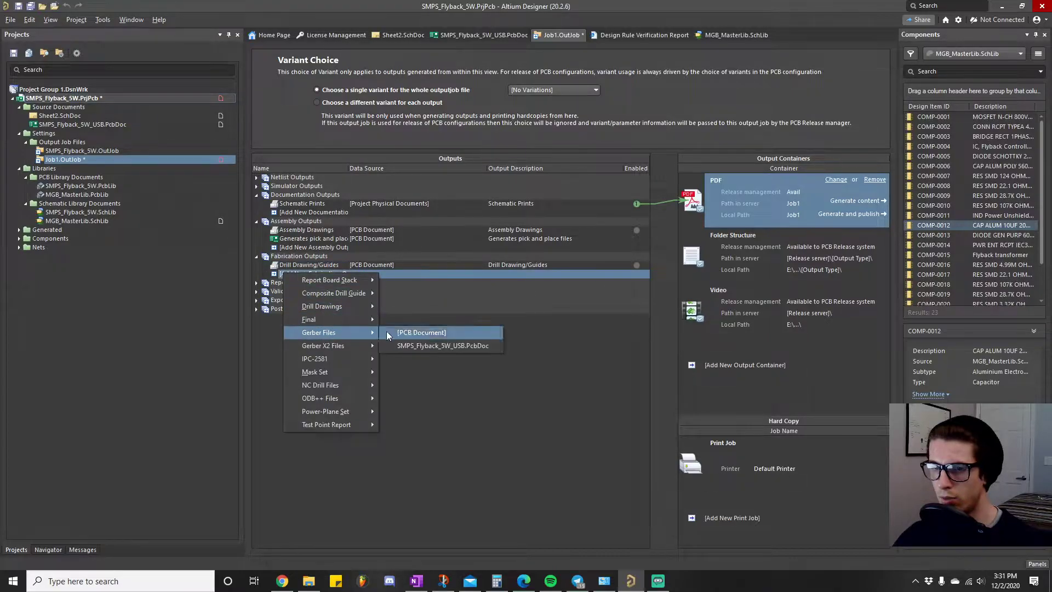
{"action": "left_click", "coordinate": [403, 332]}
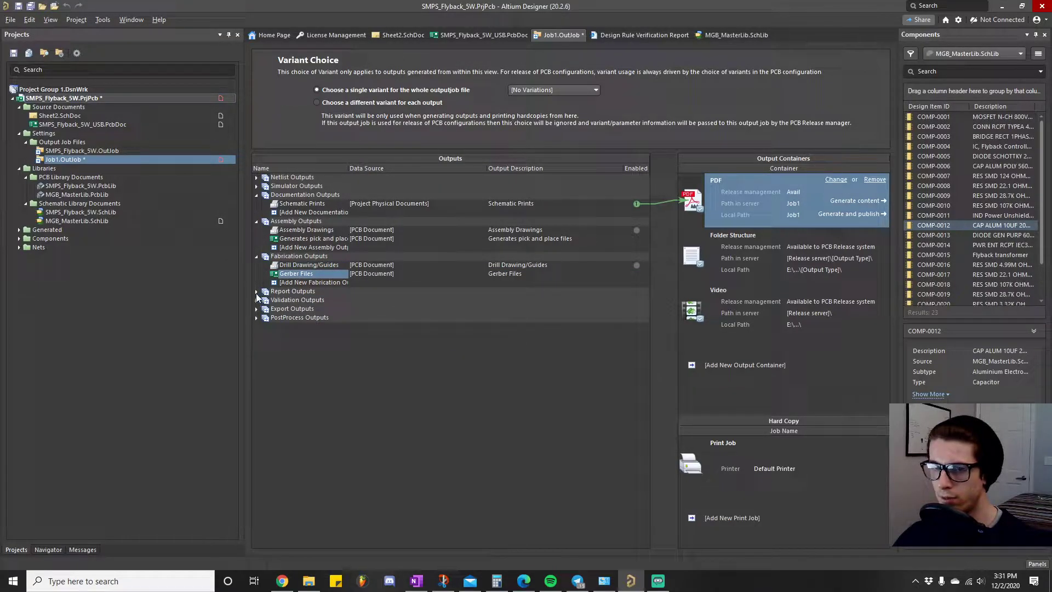
- Add a Bill of Materials report sourced from the ActiveBOM document
{"action": "left_click", "coordinate": [256, 291]}
{"action": "left_click", "coordinate": [312, 299]}
{"action": "mouse_move", "coordinate": [401, 305]}
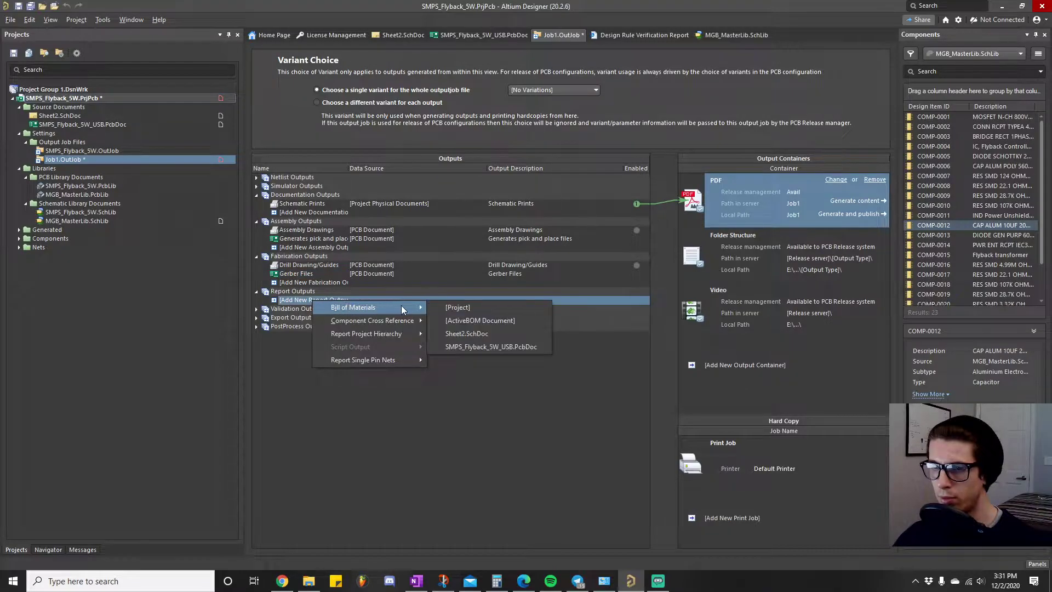
{"action": "left_click", "coordinate": [462, 318]}
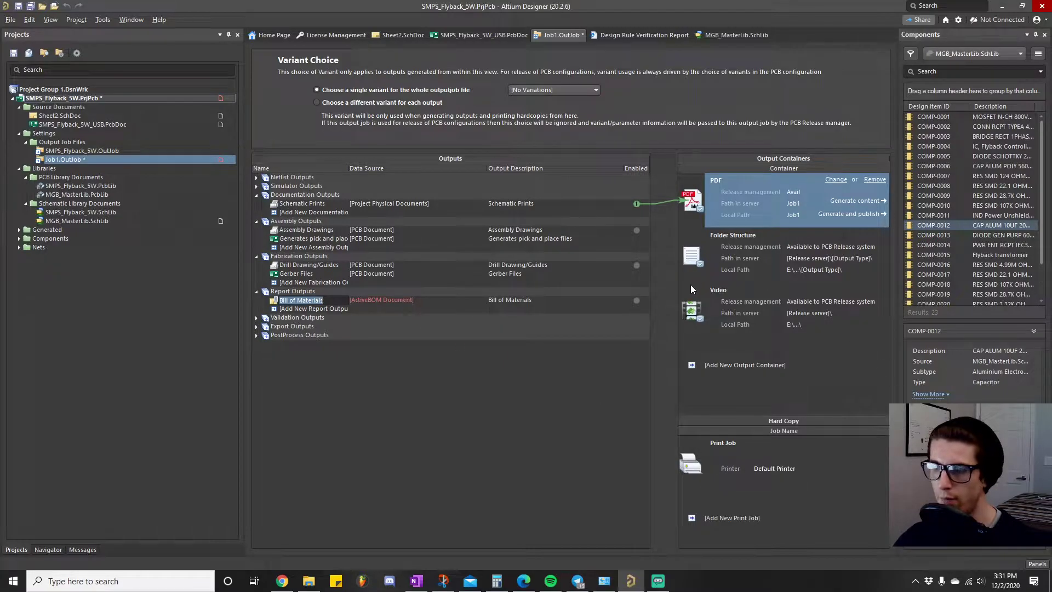
- Enable Pick and Place and Gerber Files in the Folder Structure container, and Assembly Drawings in PDF
{"action": "left_click", "coordinate": [614, 233]}
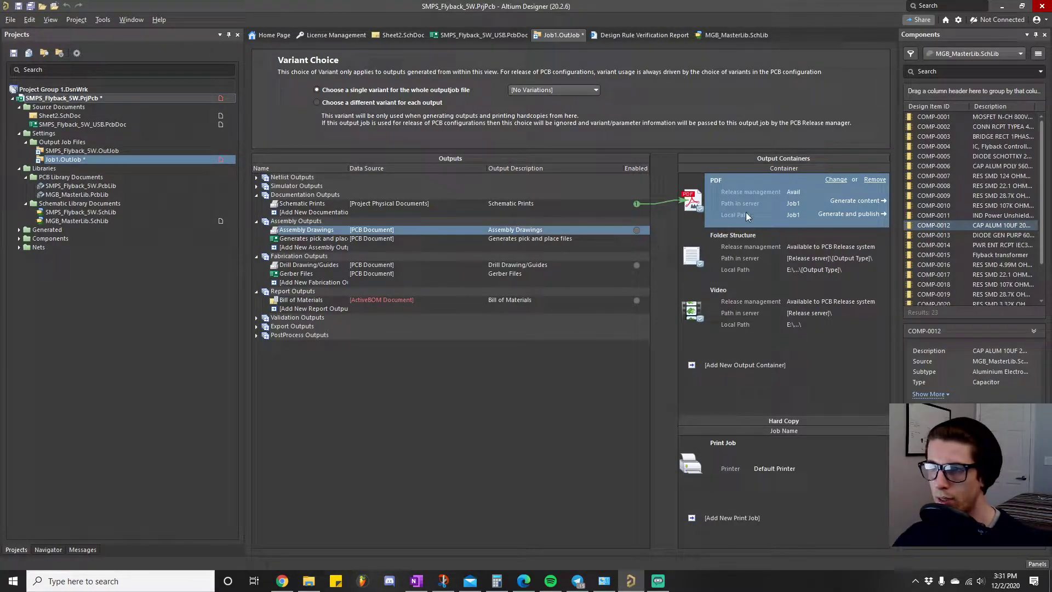
{"action": "left_click", "coordinate": [771, 239]}
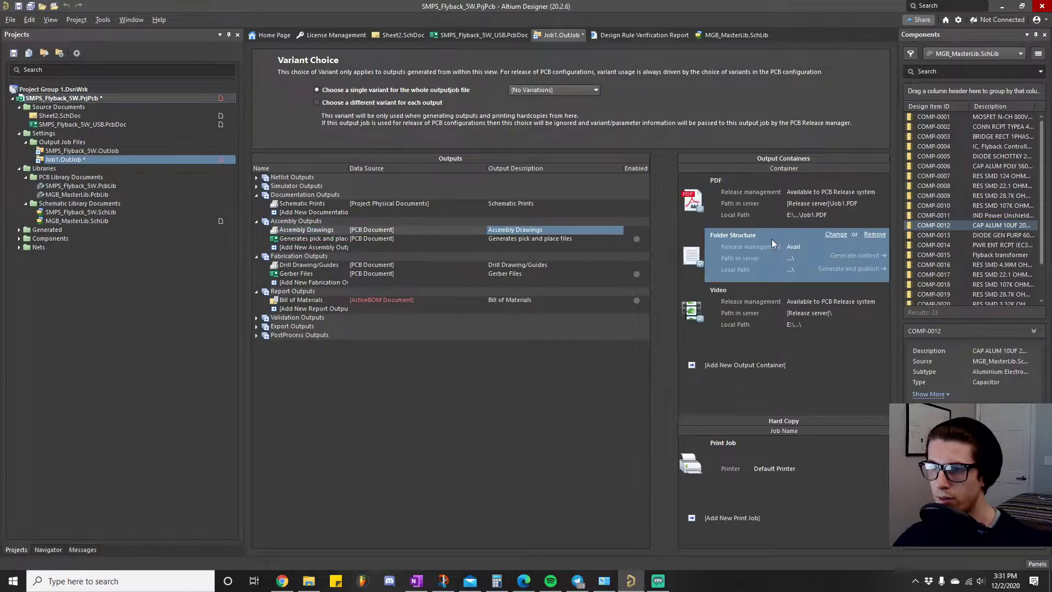
{"action": "left_click", "coordinate": [638, 239]}
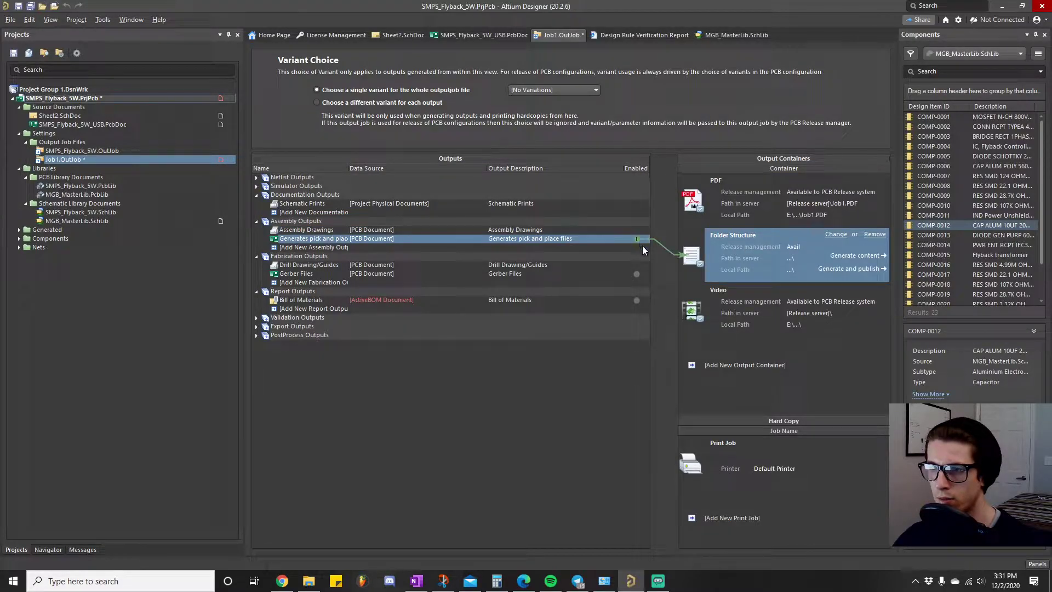
{"action": "left_click", "coordinate": [637, 274]}
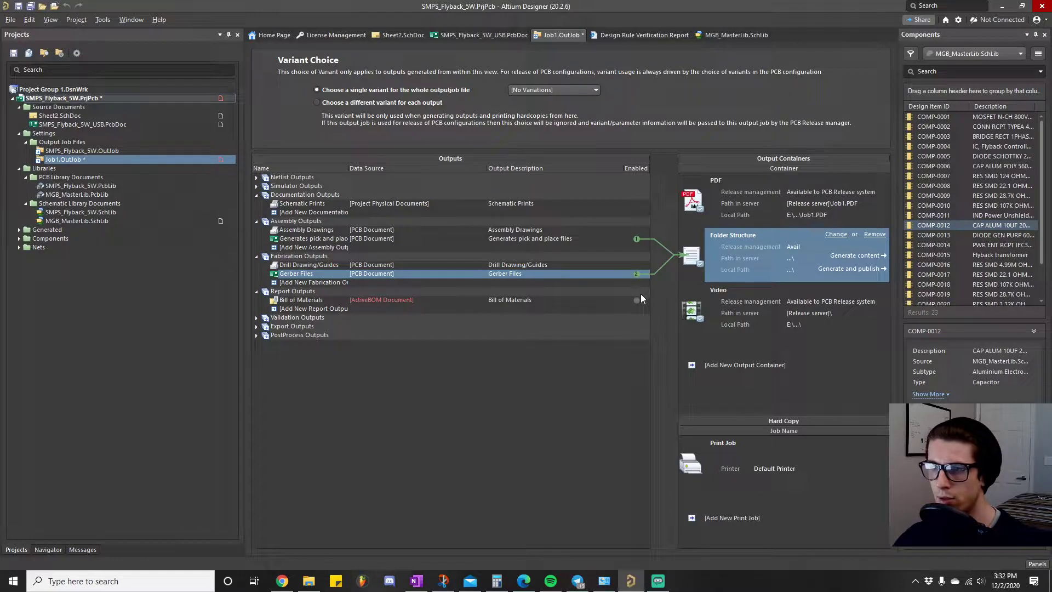
{"action": "left_click", "coordinate": [732, 200]}
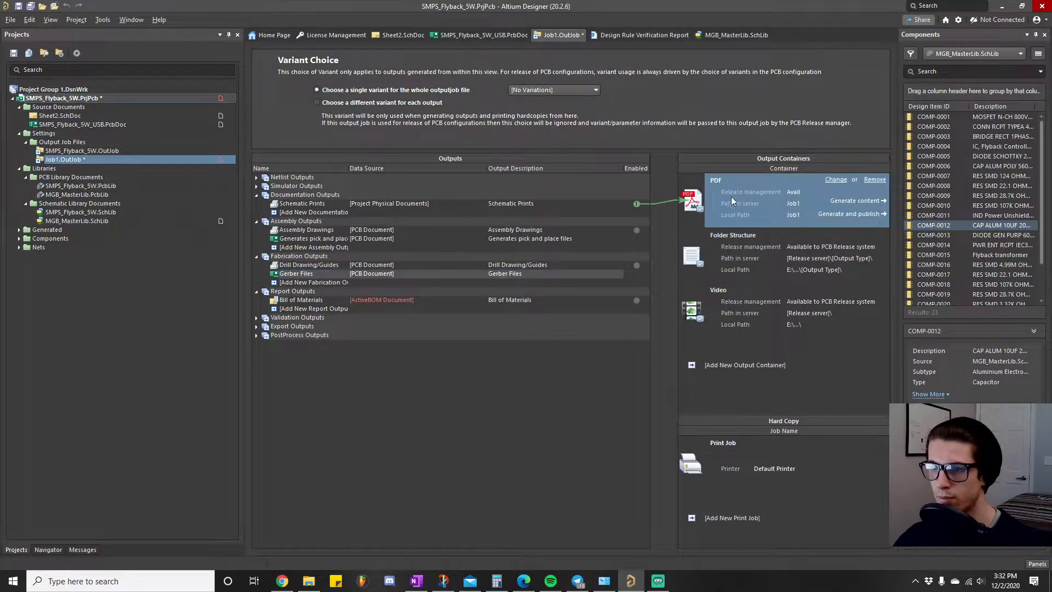
{"action": "left_click", "coordinate": [637, 230]}
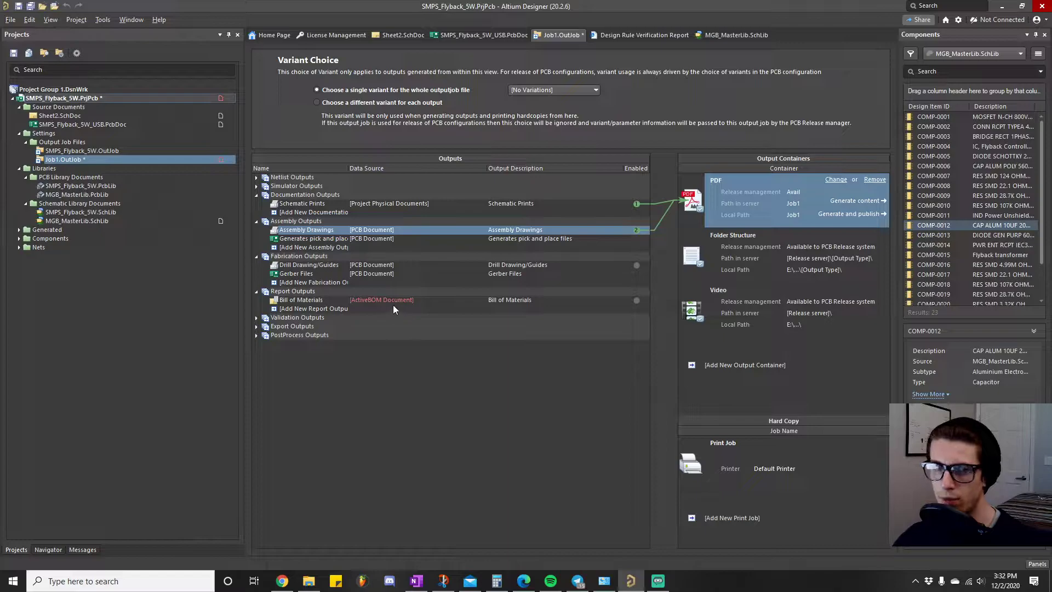
- Add a new ActiveBOM document, SMPS_Flyback_5W.BomDoc, to the flyback project
{"action": "right_click", "coordinate": [108, 98]}
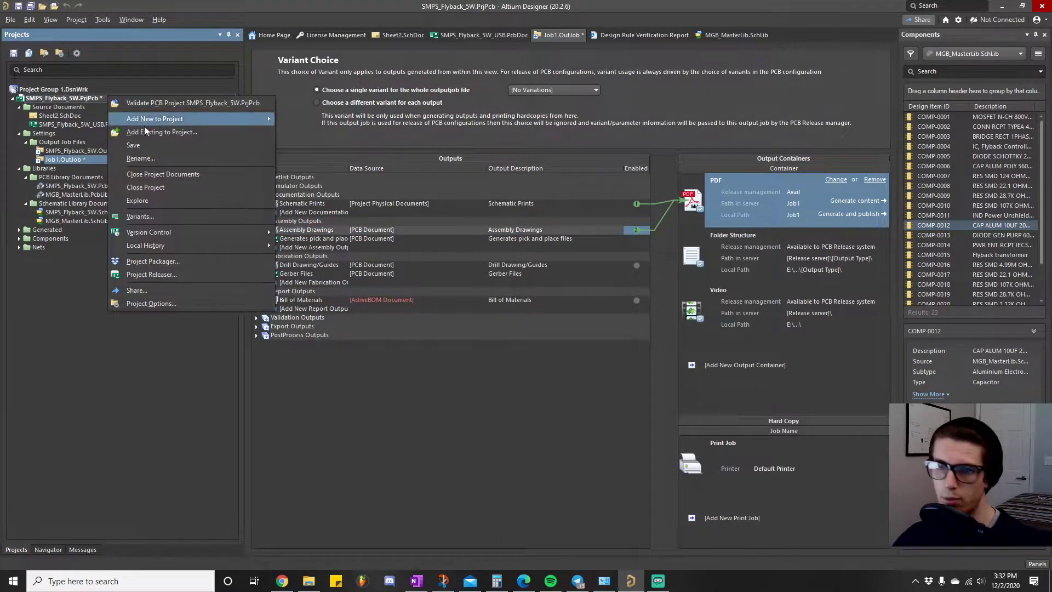
{"action": "mouse_move", "coordinate": [244, 117]}
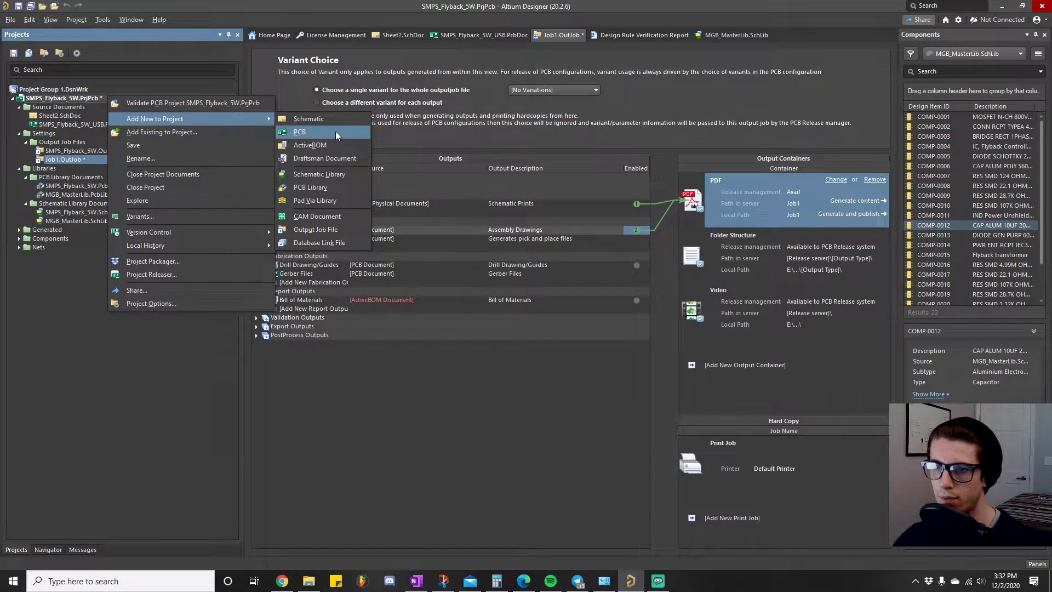
{"action": "left_click", "coordinate": [328, 145]}
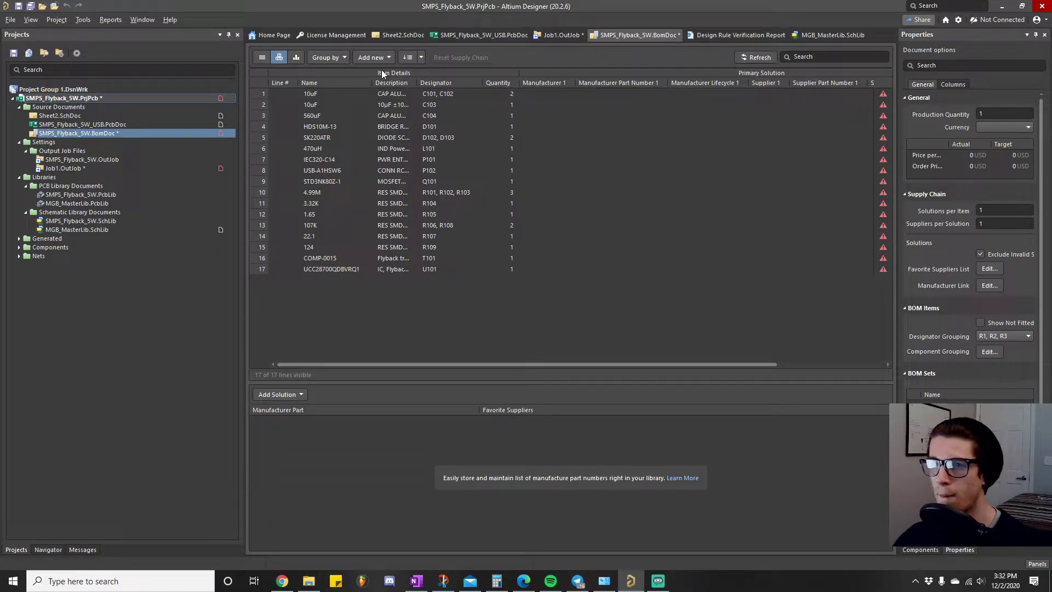
- Hide the Manufacturer 1, Manufacturer Part Number 1, Lifecycle 1 and all Supplier 1 BOM columns
{"action": "right_click", "coordinate": [550, 82]}
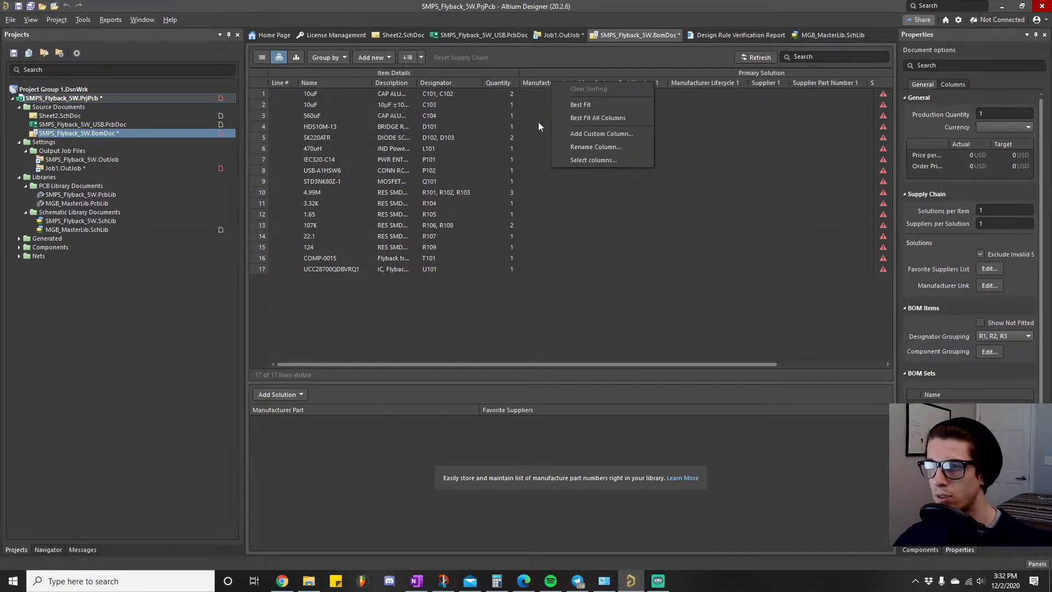
{"action": "left_click", "coordinate": [612, 163]}
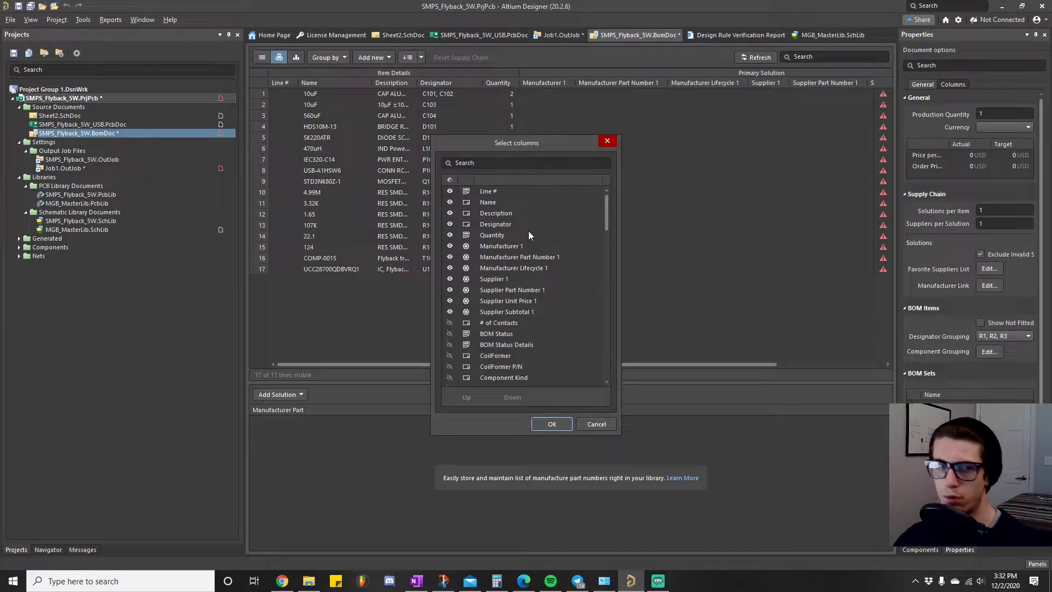
{"action": "left_click", "coordinate": [449, 192]}
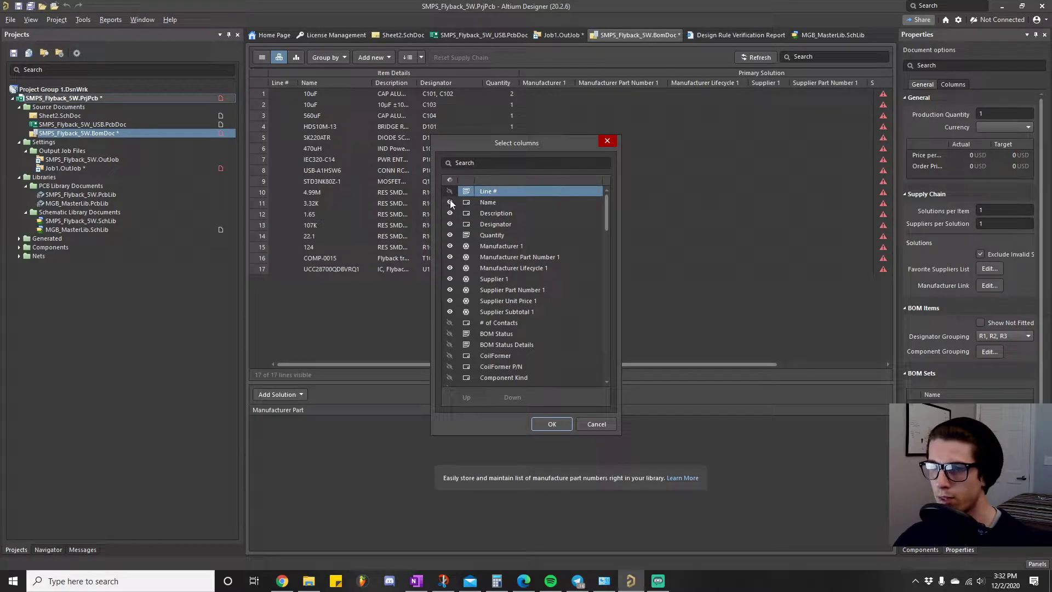
{"action": "left_click", "coordinate": [449, 192]}
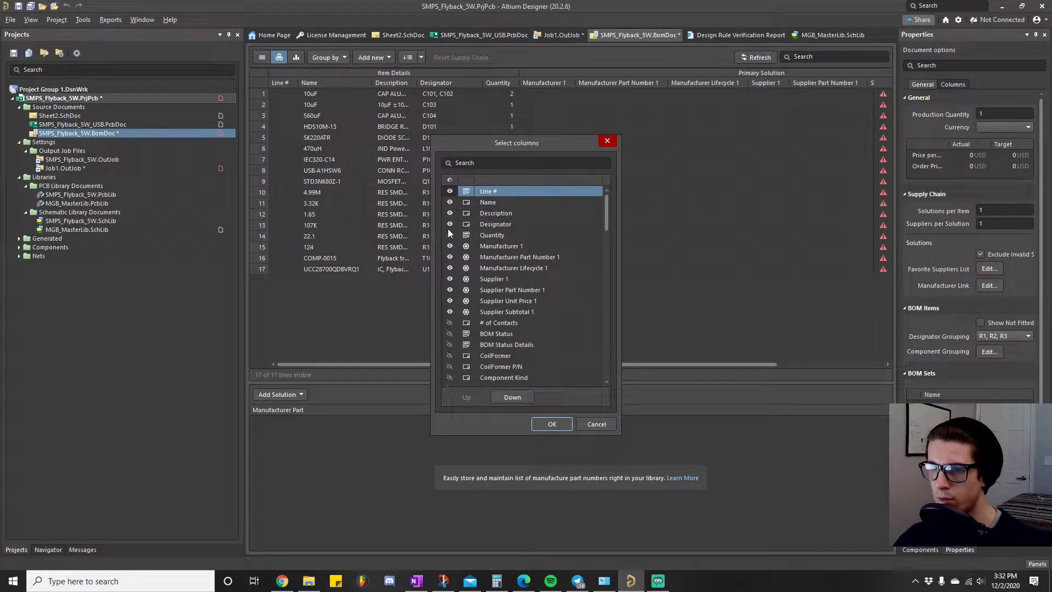
{"action": "left_click", "coordinate": [449, 246]}
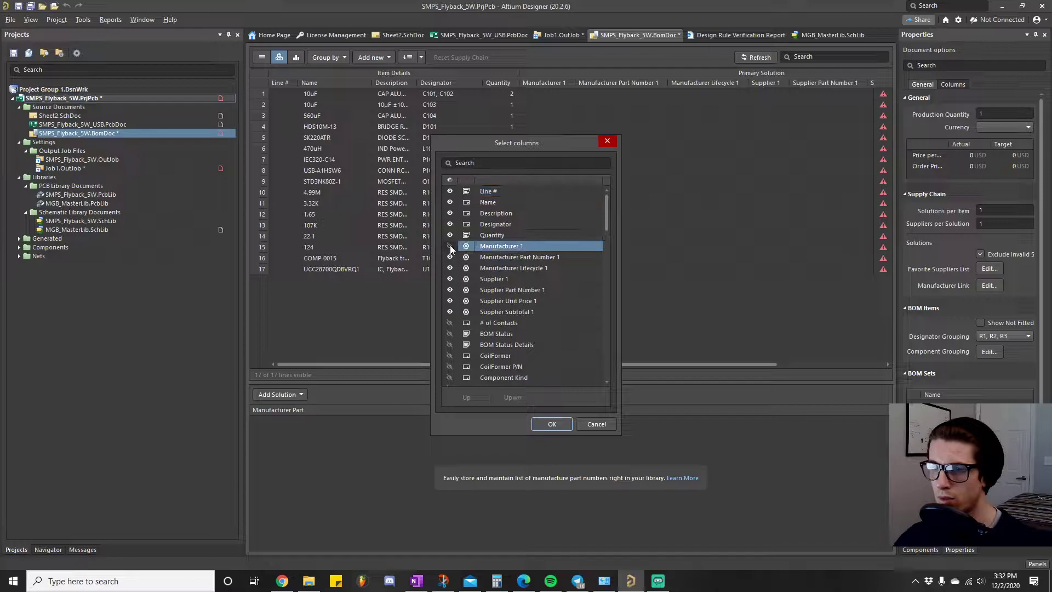
{"action": "left_click", "coordinate": [449, 257]}
{"action": "left_click", "coordinate": [449, 268]}
{"action": "left_click", "coordinate": [449, 279]}
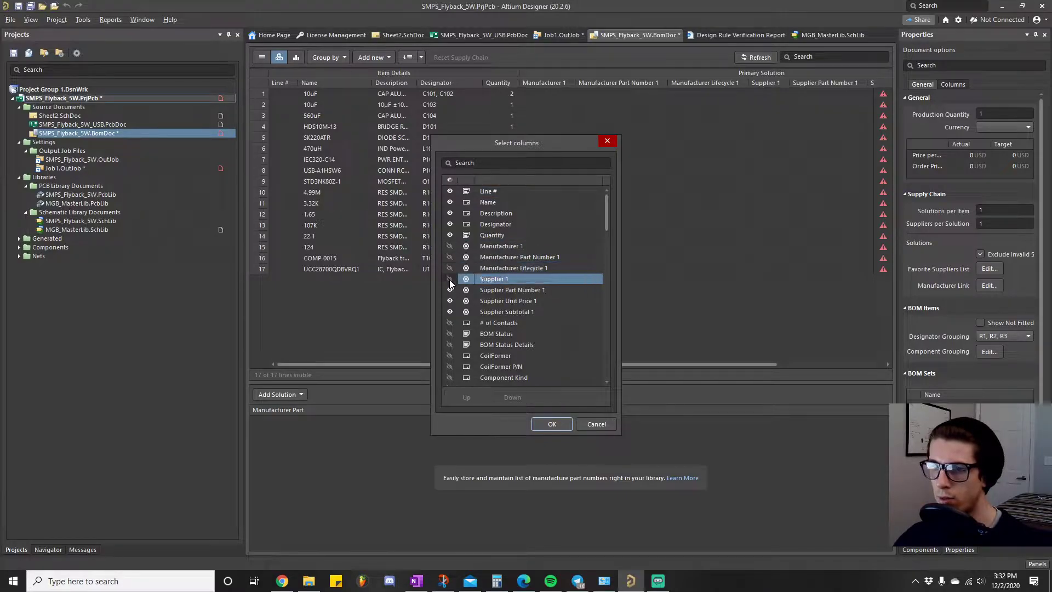
{"action": "left_click", "coordinate": [450, 290]}
{"action": "left_click", "coordinate": [450, 301]}
{"action": "left_click", "coordinate": [448, 312]}
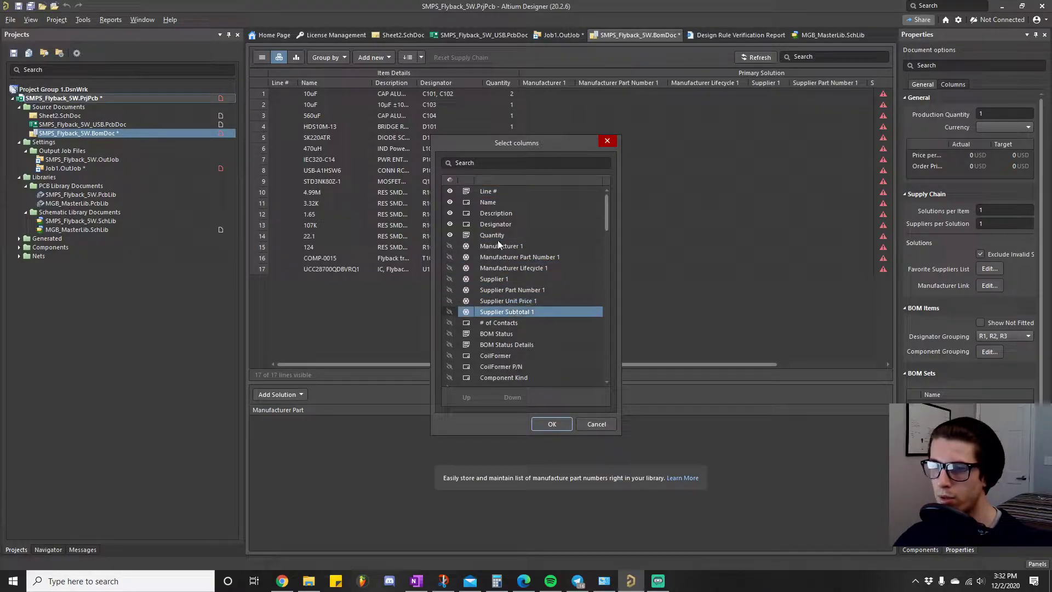
- Show the Manufacturer and Manufacturer P/N columns and apply the column selection
{"action": "scroll", "coordinate": [498, 243], "scroll_direction": "down", "scroll_amount": 2}
{"action": "scroll", "coordinate": [545, 232], "scroll_direction": "up", "scroll_amount": 2}
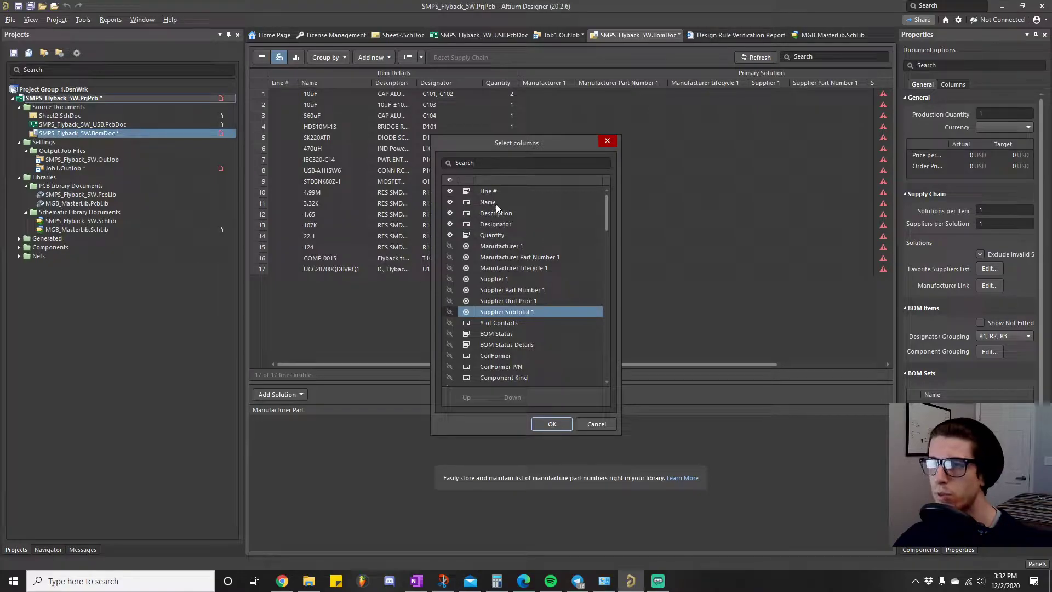
{"action": "scroll", "coordinate": [488, 229], "scroll_direction": "down", "scroll_amount": 4}
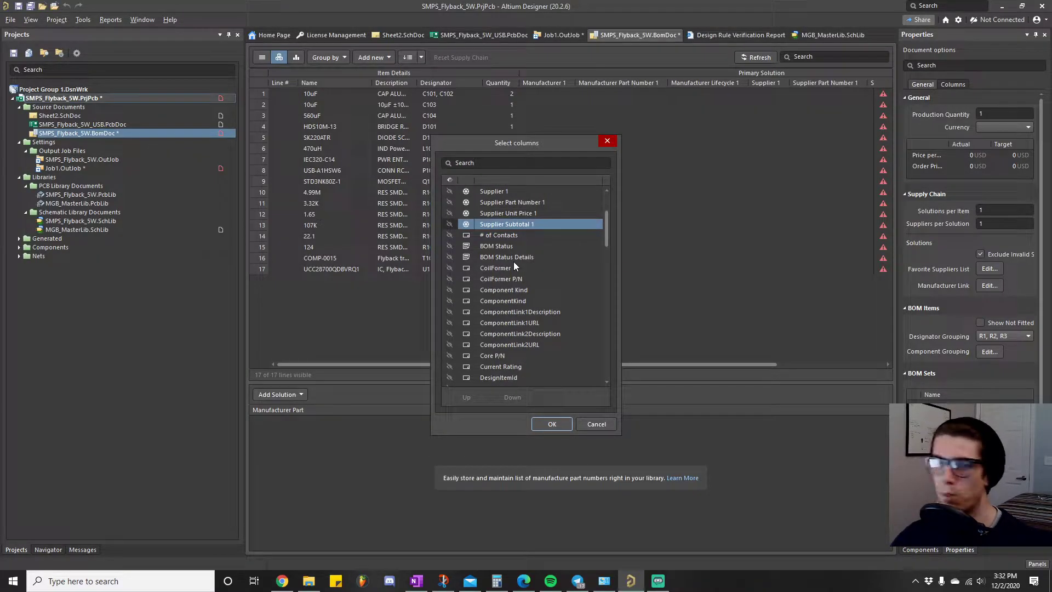
{"action": "scroll", "coordinate": [514, 266], "scroll_direction": "down", "scroll_amount": 6}
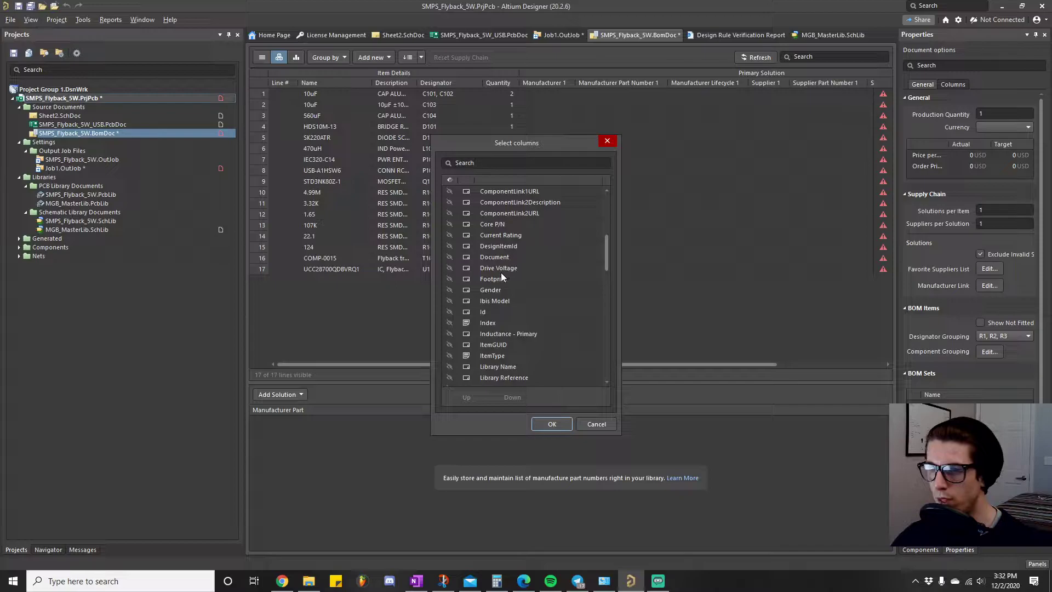
{"action": "scroll", "coordinate": [501, 272], "scroll_direction": "down", "scroll_amount": 4}
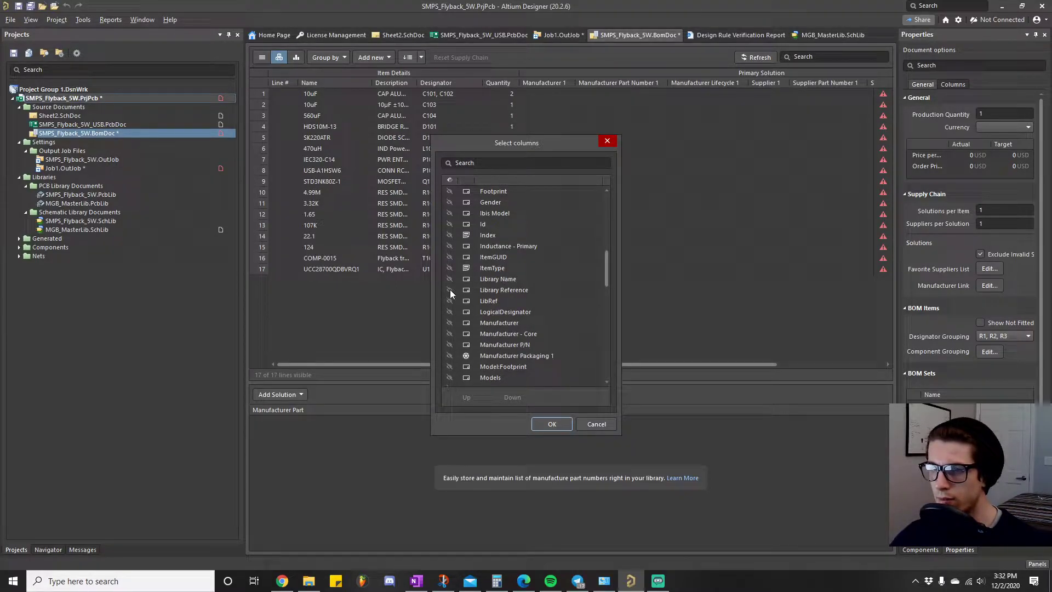
{"action": "left_click", "coordinate": [449, 324]}
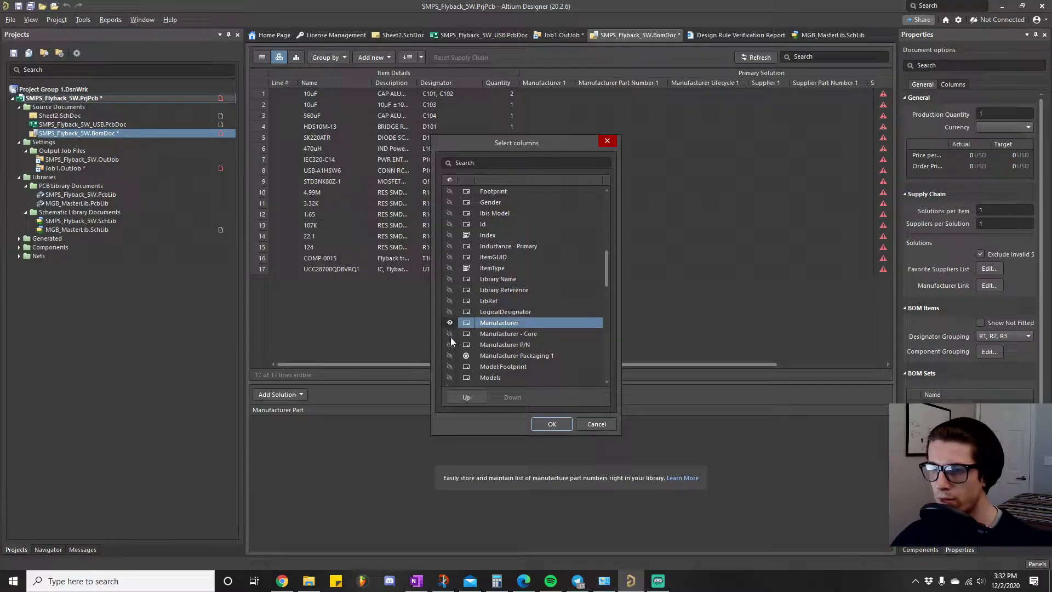
{"action": "left_click", "coordinate": [446, 345]}
{"action": "scroll", "coordinate": [482, 323], "scroll_direction": "down", "scroll_amount": 2}
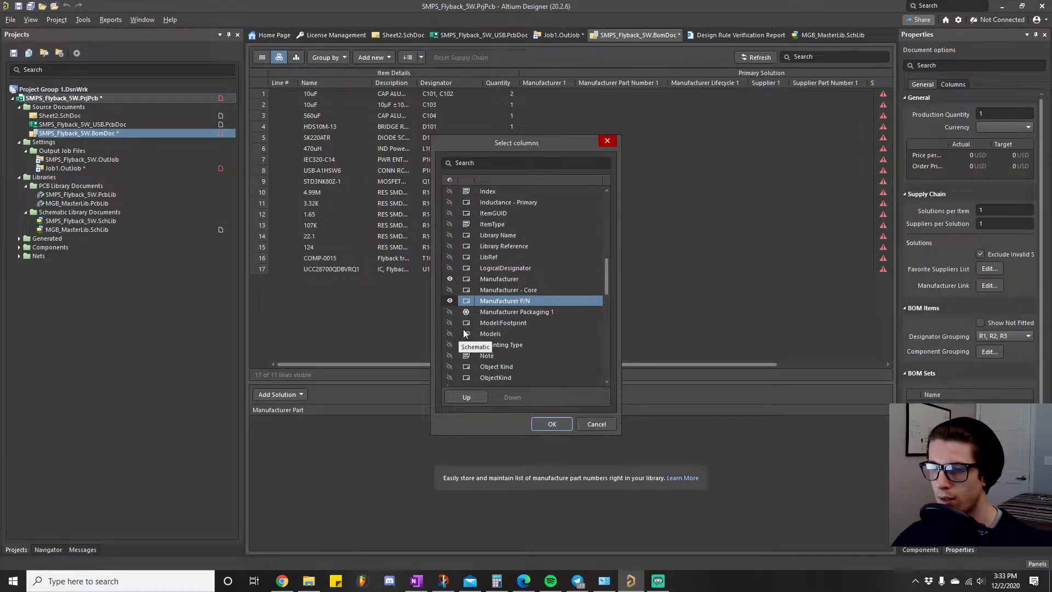
{"action": "scroll", "coordinate": [524, 313], "scroll_direction": "down", "scroll_amount": 3}
{"action": "scroll", "coordinate": [524, 312], "scroll_direction": "down", "scroll_amount": 4}
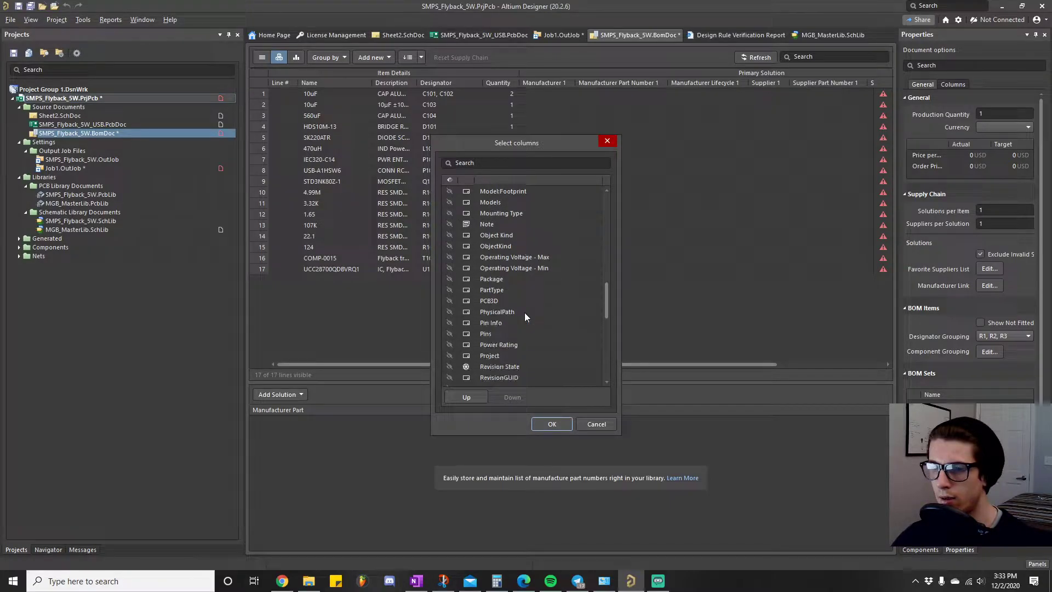
{"action": "scroll", "coordinate": [524, 317], "scroll_direction": "down", "scroll_amount": 4}
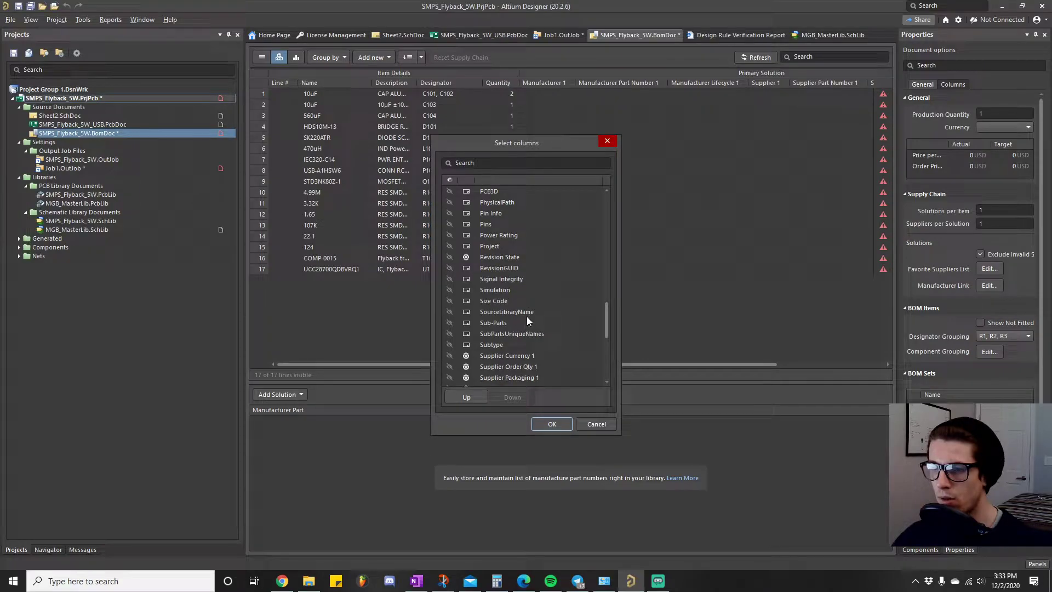
{"action": "scroll", "coordinate": [527, 316], "scroll_direction": "down", "scroll_amount": 4}
{"action": "scroll", "coordinate": [527, 317], "scroll_direction": "up", "scroll_amount": 3}
{"action": "scroll", "coordinate": [527, 317], "scroll_direction": "down", "scroll_amount": 10}
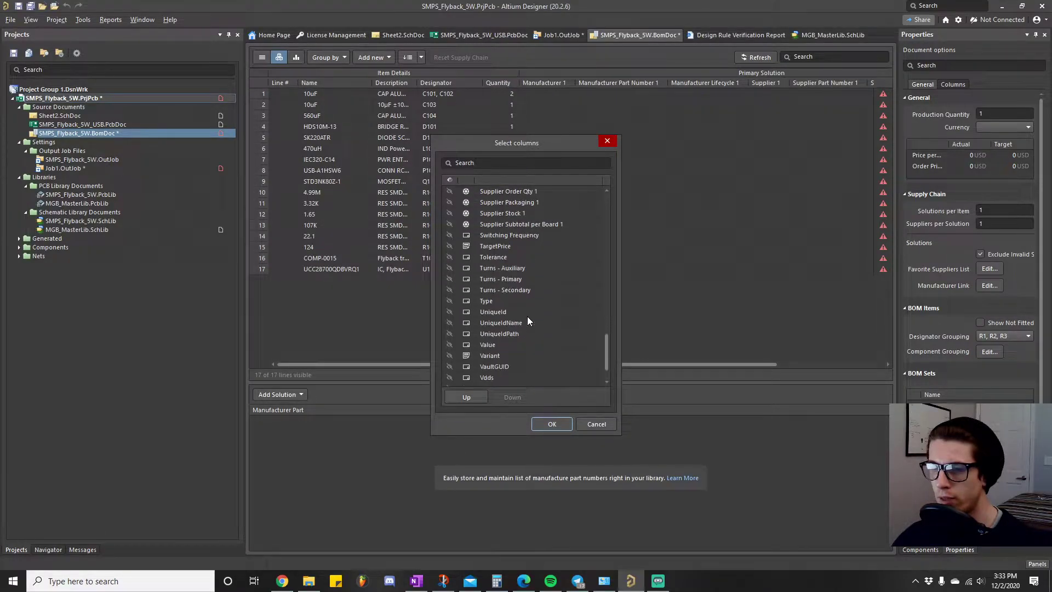
{"action": "scroll", "coordinate": [527, 317], "scroll_direction": "up", "scroll_amount": 12}
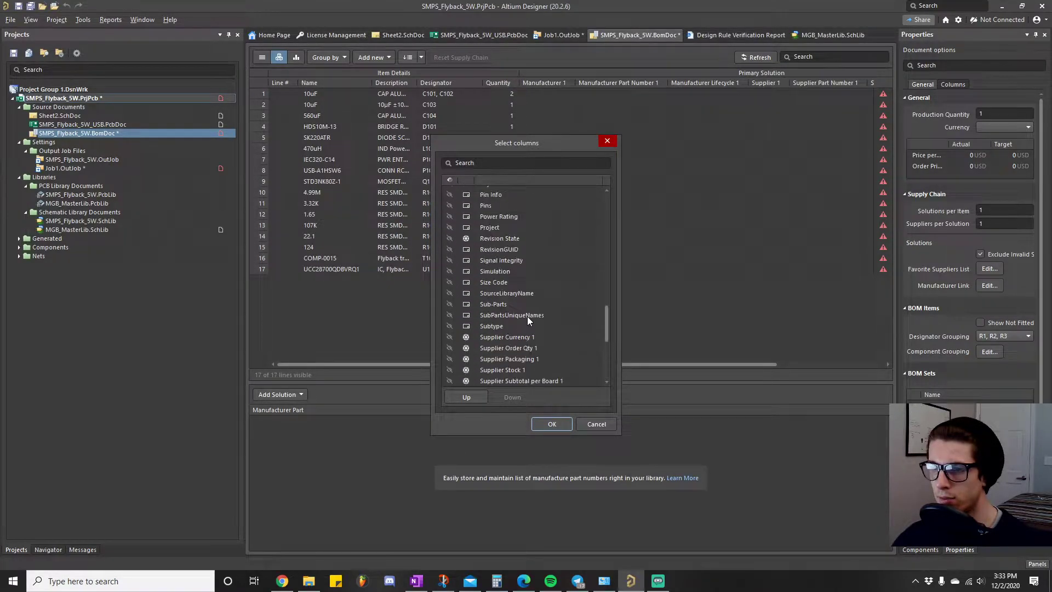
{"action": "scroll", "coordinate": [527, 317], "scroll_direction": "up", "scroll_amount": 6}
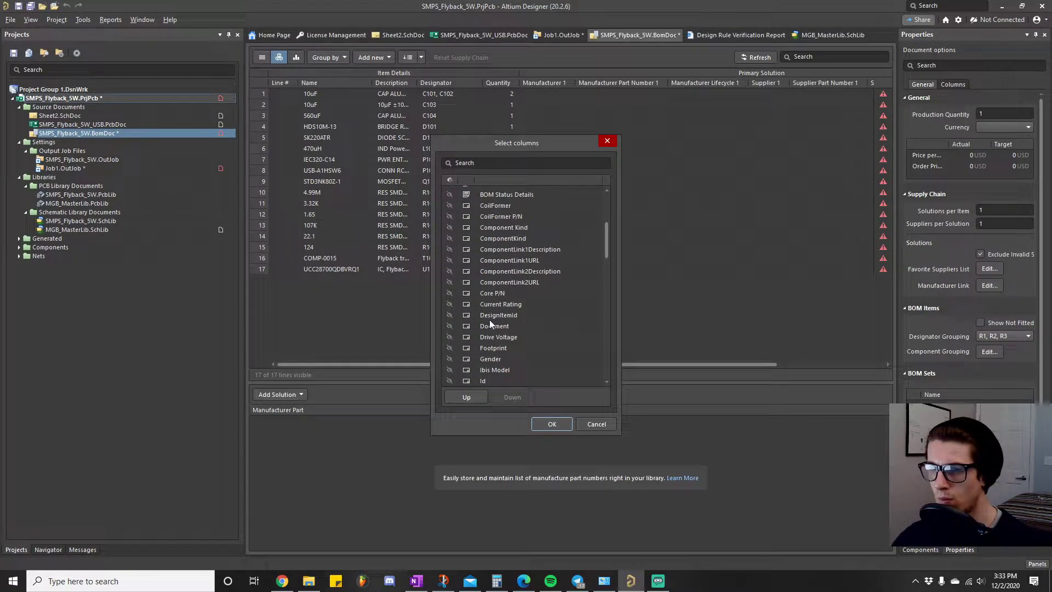
{"action": "scroll", "coordinate": [504, 311], "scroll_direction": "up", "scroll_amount": 1}
{"action": "scroll", "coordinate": [504, 310], "scroll_direction": "up", "scroll_amount": 1}
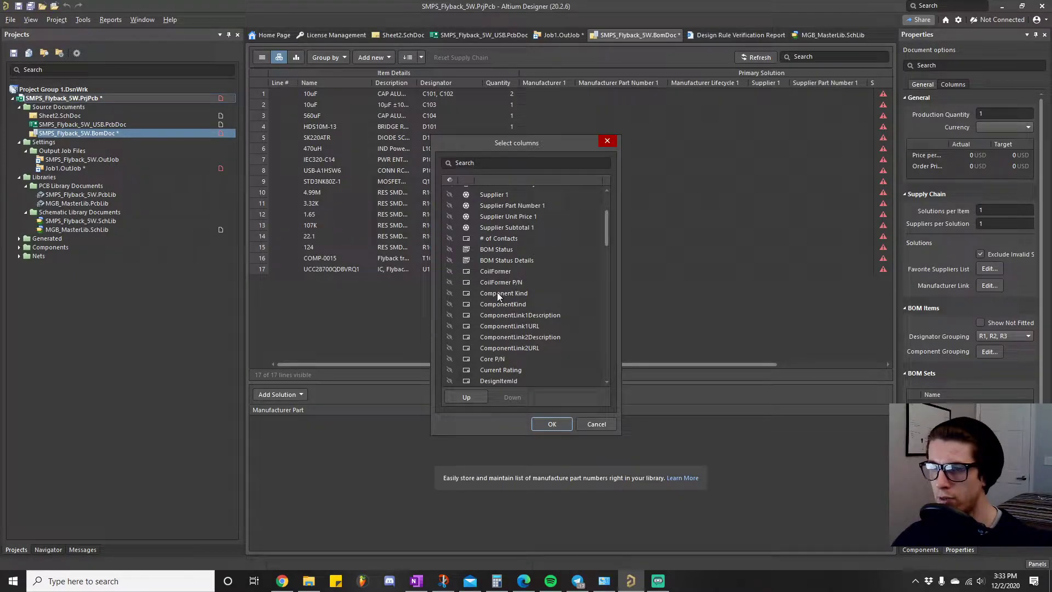
{"action": "scroll", "coordinate": [490, 298], "scroll_direction": "up", "scroll_amount": 4}
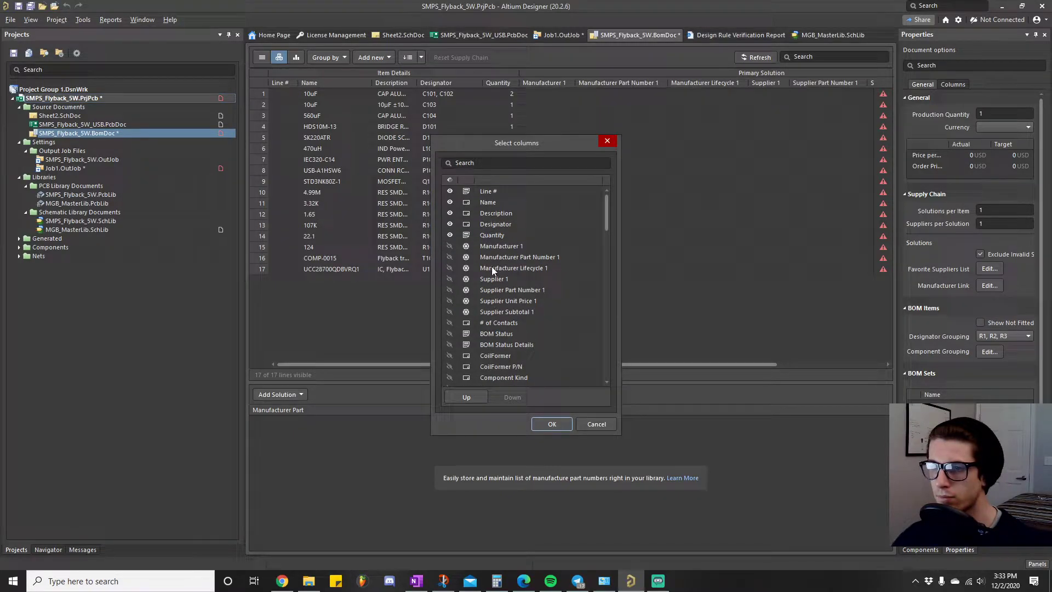
{"action": "left_click", "coordinate": [552, 424]}
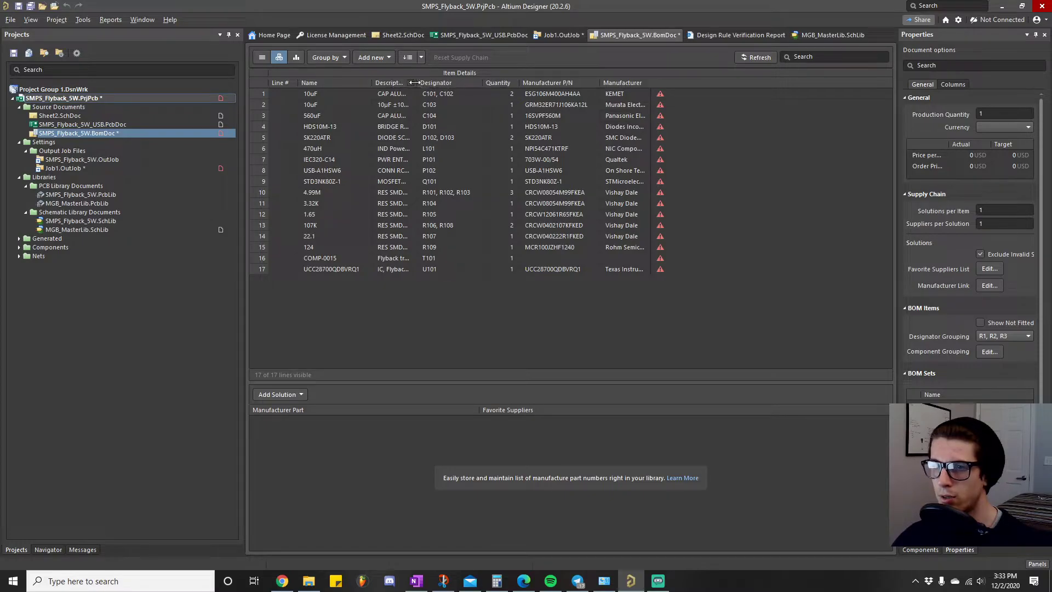
- Drag the Description and Manufacturer column borders wider so full text like Murata Electronics fits
{"action": "left_click_drag", "start_coordinate": [420, 84], "coordinate": [490, 86]}
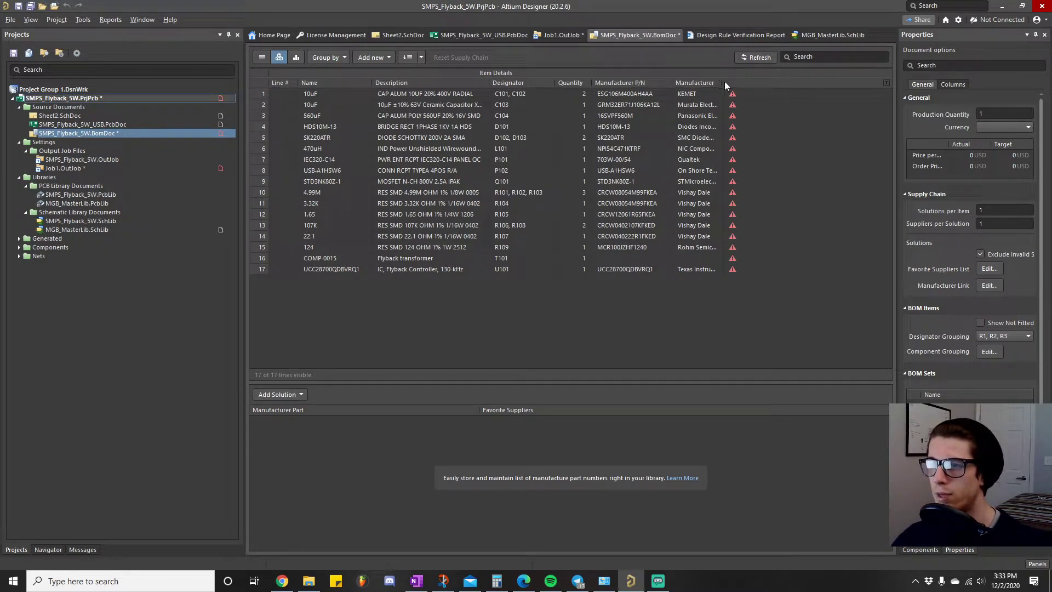
{"action": "left_click_drag", "start_coordinate": [724, 81], "coordinate": [761, 82]}
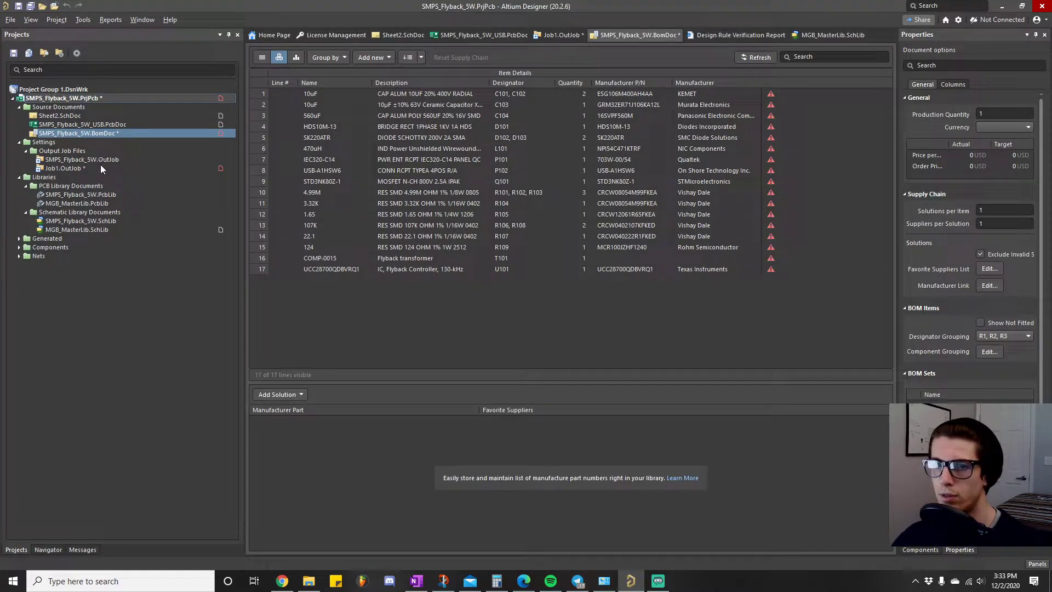
- Open Job1.OutJob and enable the Bill of Materials output in the Folder Structure container
{"action": "double_click", "coordinate": [79, 169]}
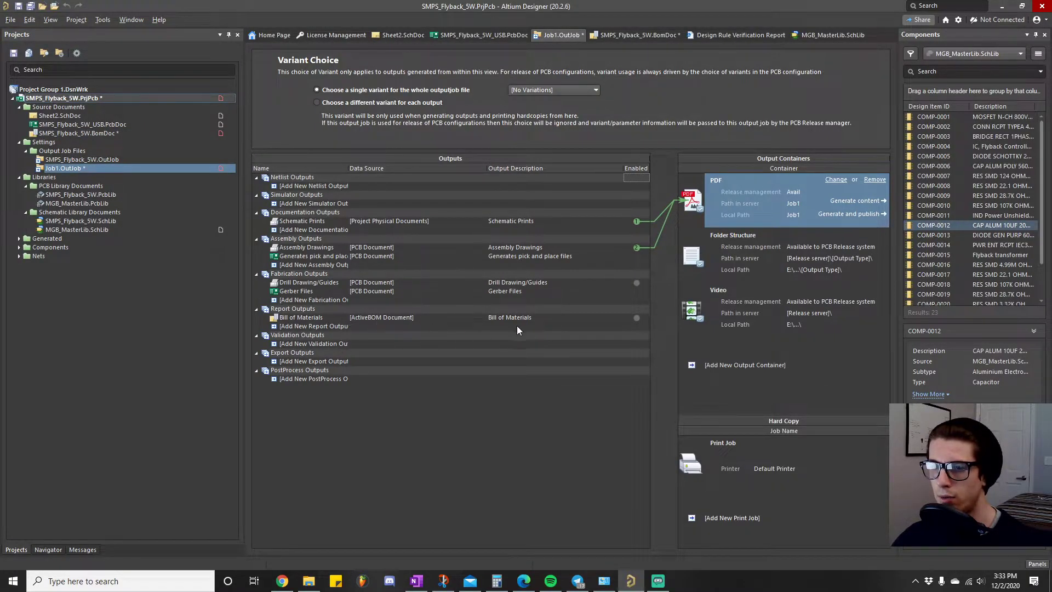
{"action": "left_click", "coordinate": [710, 304]}
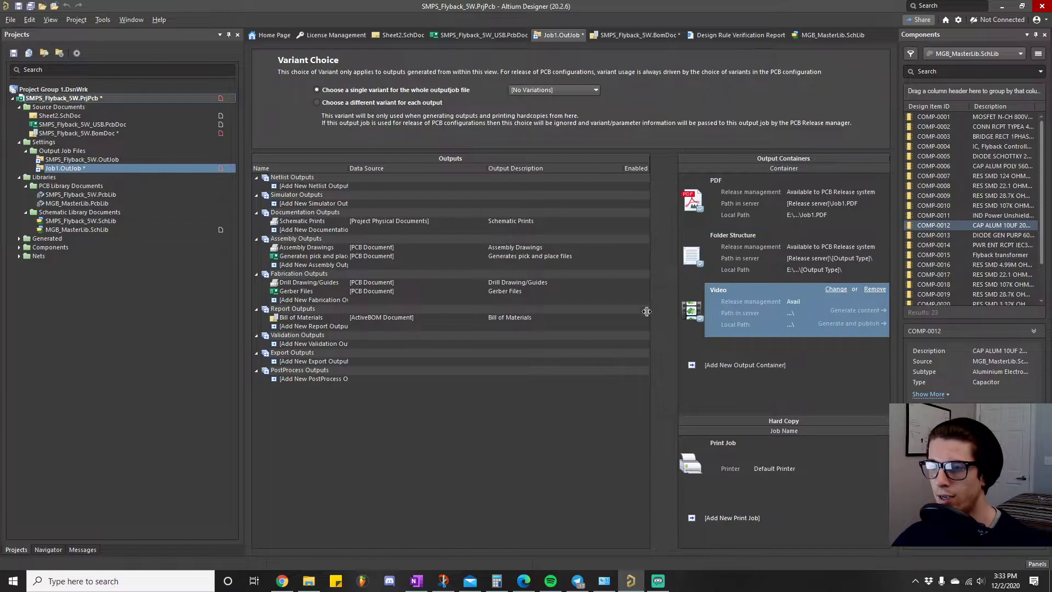
{"action": "left_click", "coordinate": [763, 228]}
{"action": "left_click", "coordinate": [761, 238]}
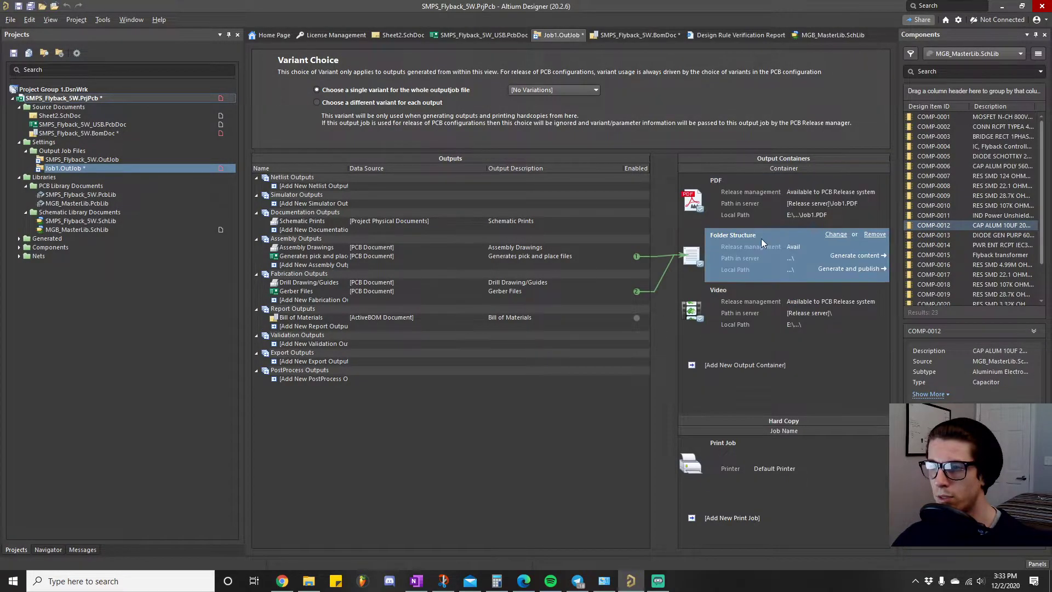
{"action": "left_click", "coordinate": [636, 318]}
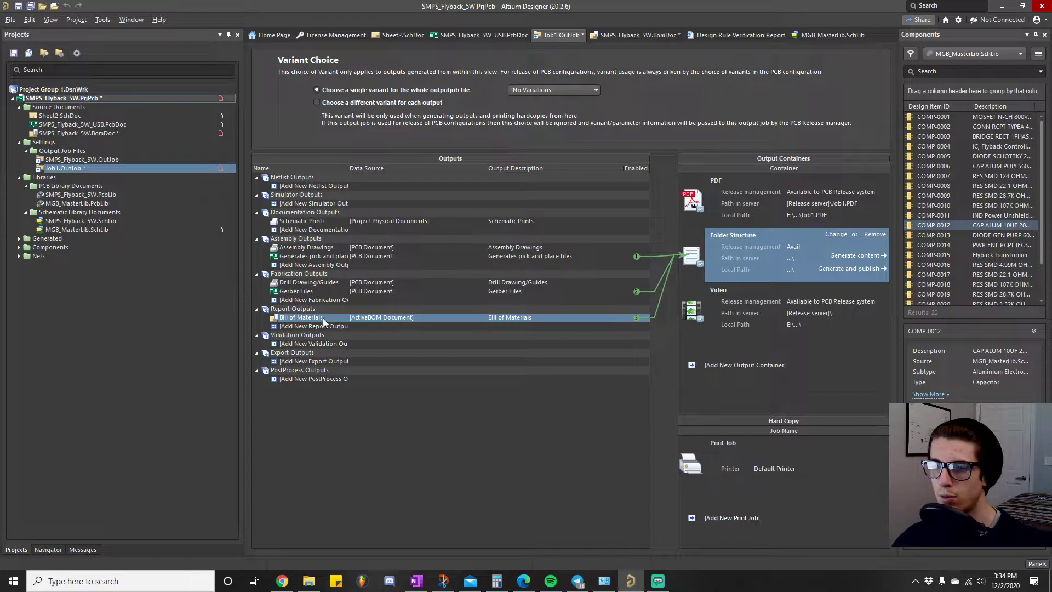
- Check the Bill of Materials output's document options and page settings, closing both unchanged
{"action": "right_click", "coordinate": [339, 315]}
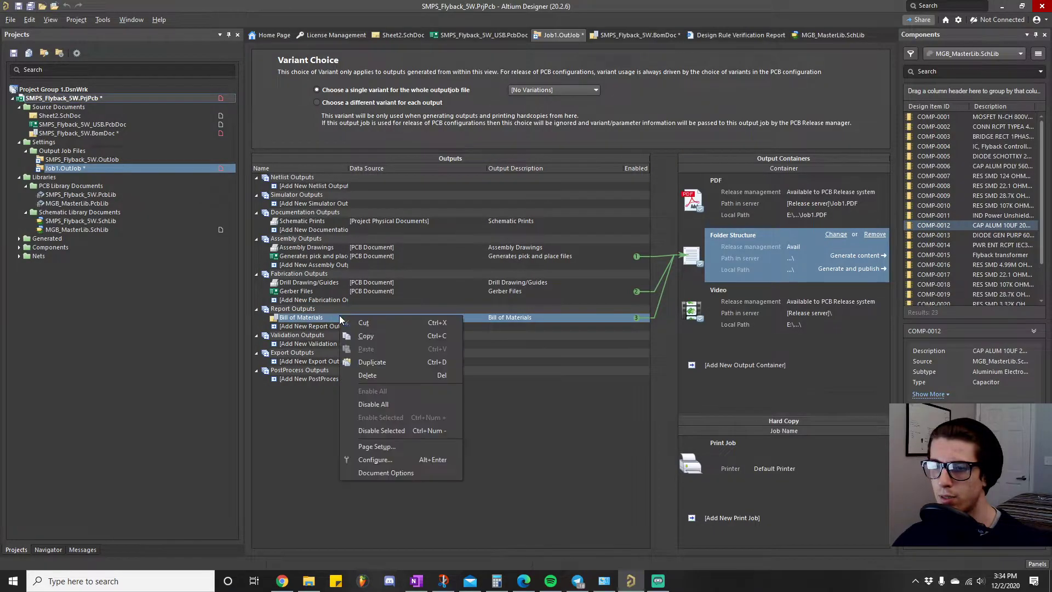
{"action": "left_click", "coordinate": [396, 473]}
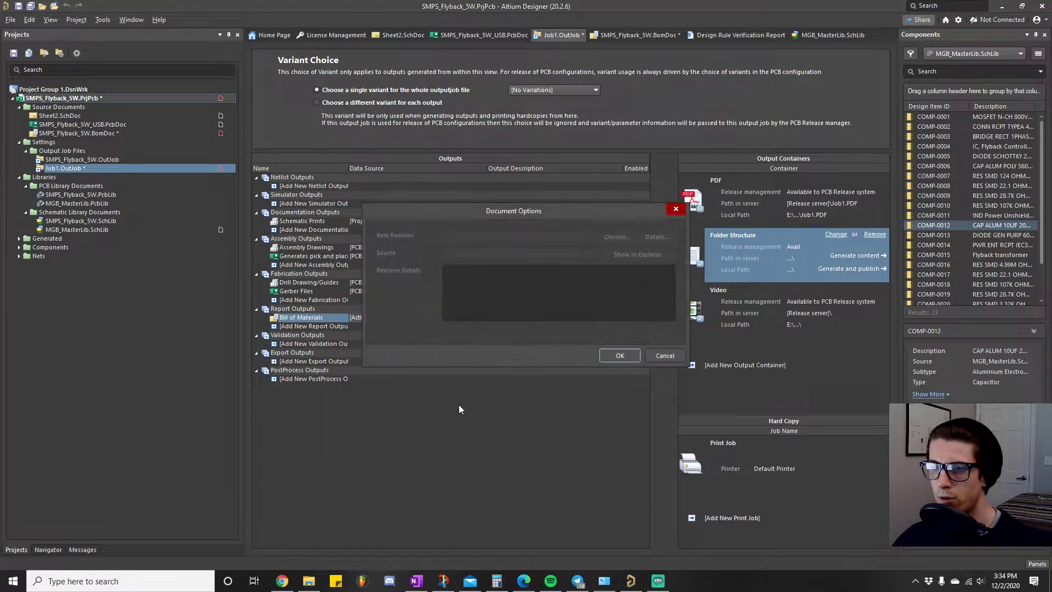
{"action": "left_click", "coordinate": [676, 209]}
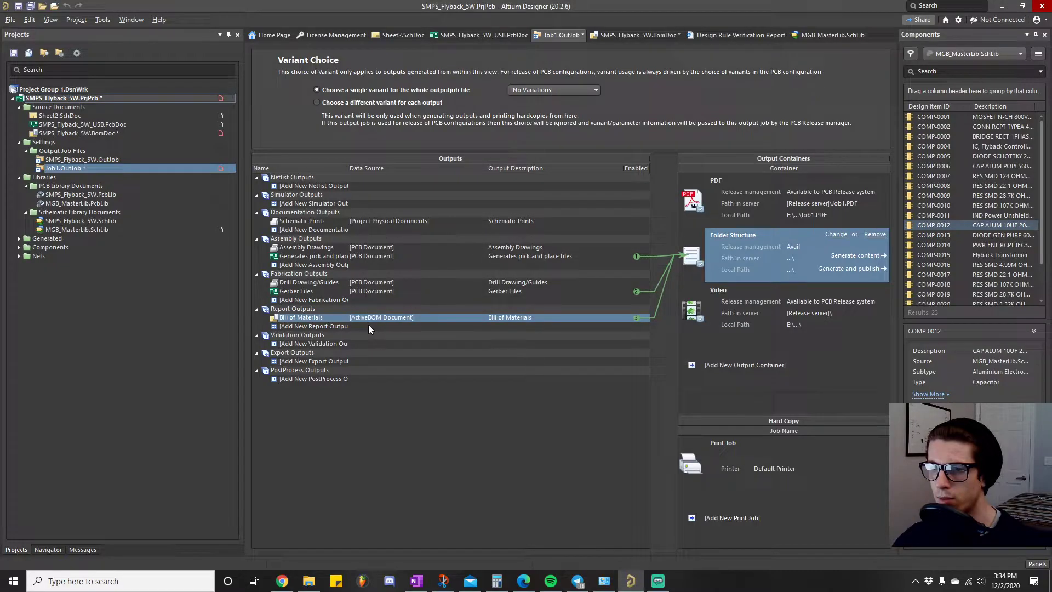
{"action": "right_click", "coordinate": [336, 317]}
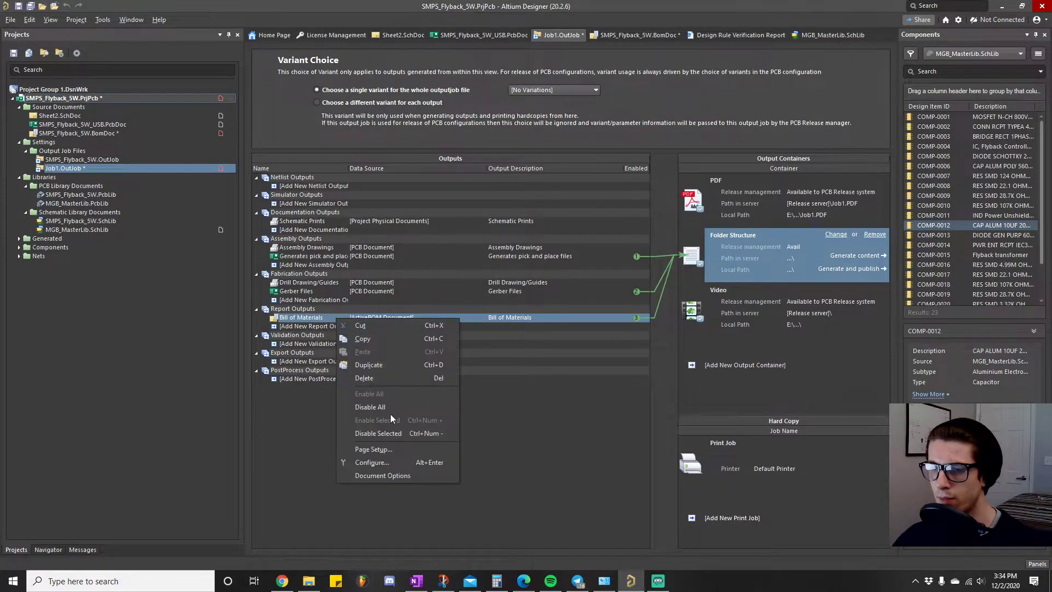
{"action": "left_click", "coordinate": [392, 459]}
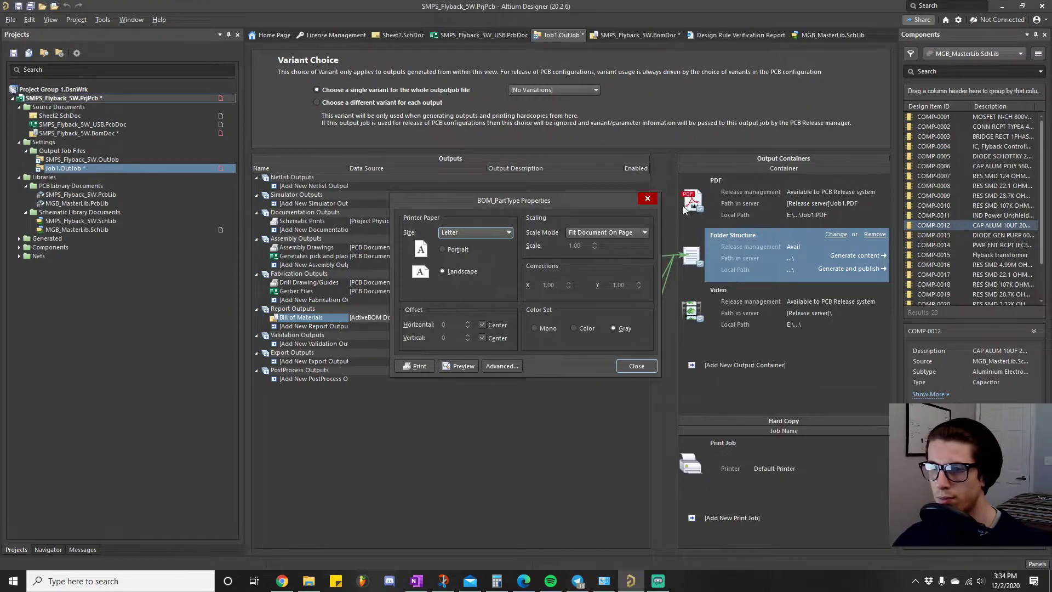
{"action": "left_click", "coordinate": [648, 200]}
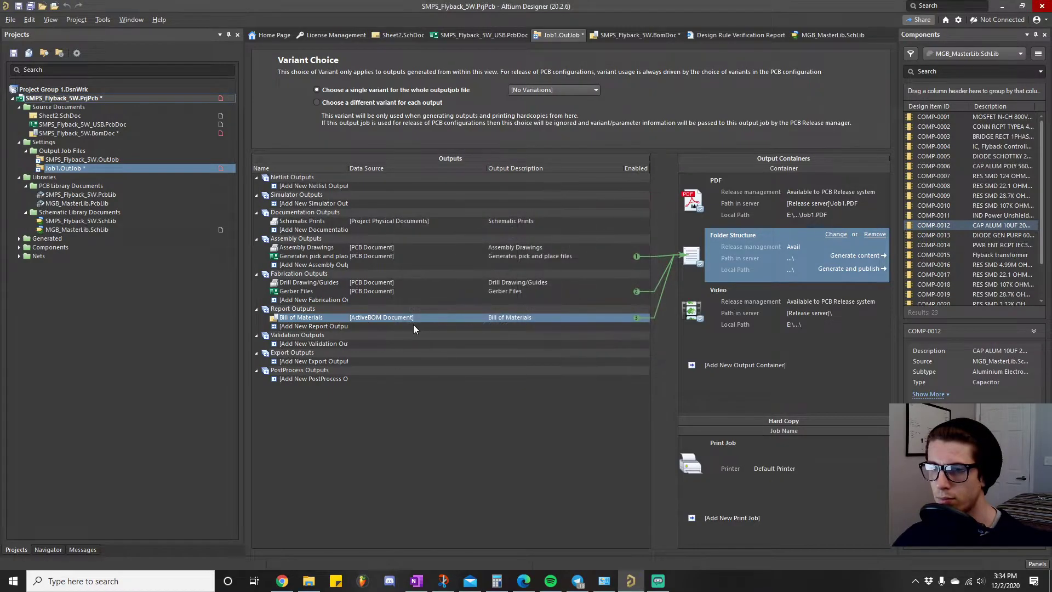
{"action": "right_click", "coordinate": [340, 319]}
{"action": "left_click", "coordinate": [386, 465]}
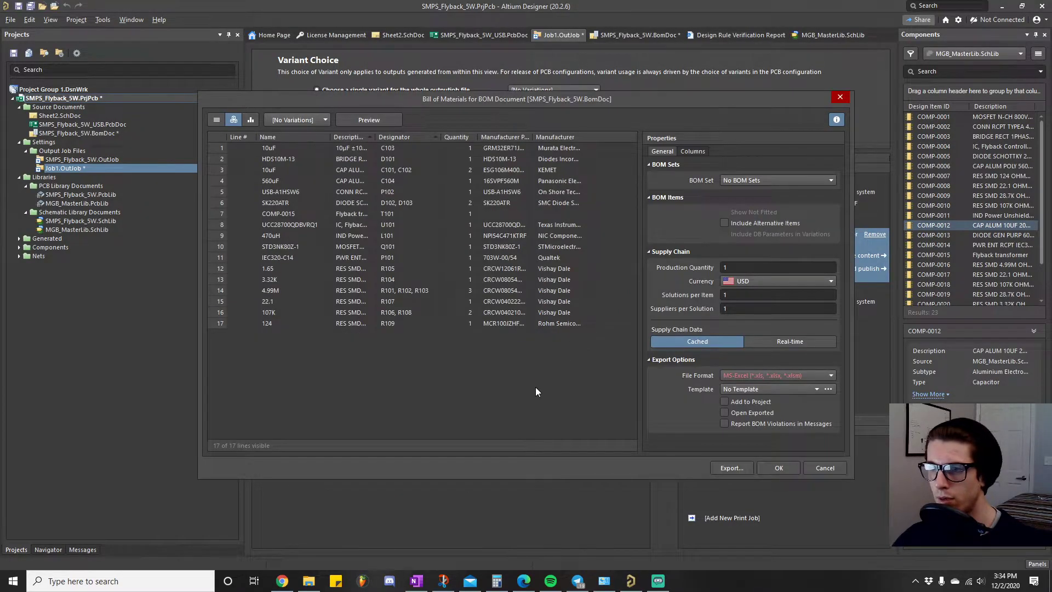
{"action": "left_click", "coordinate": [804, 376]}
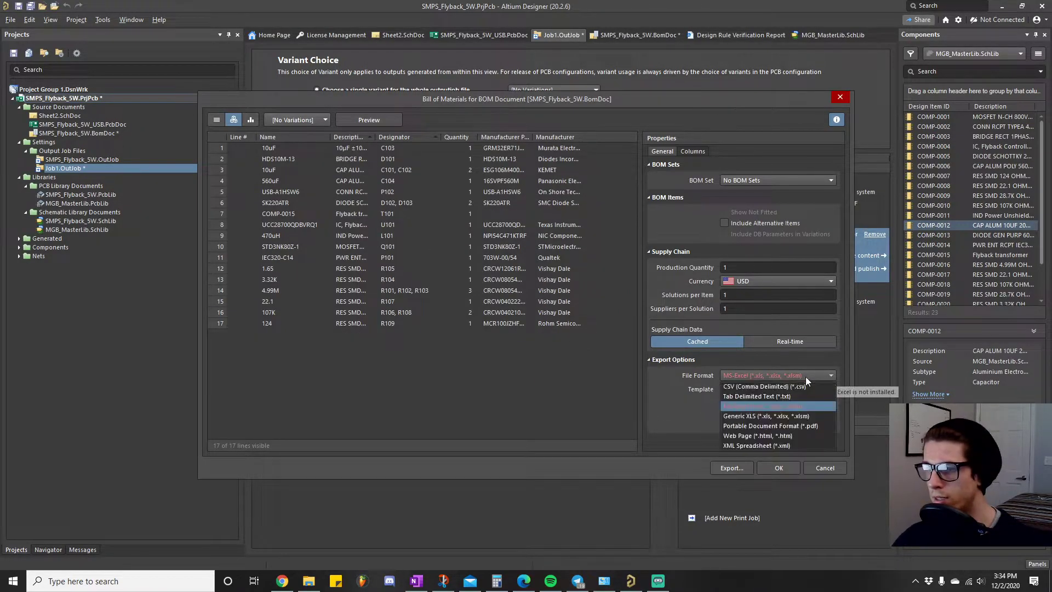
{"action": "left_click", "coordinate": [763, 407]}
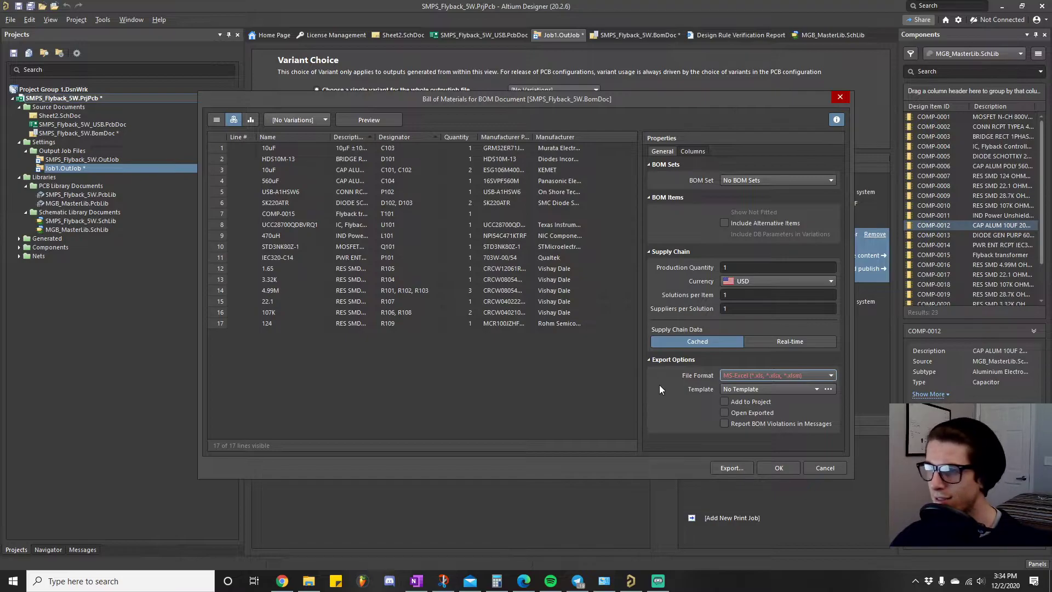
{"action": "left_click", "coordinate": [793, 469]}
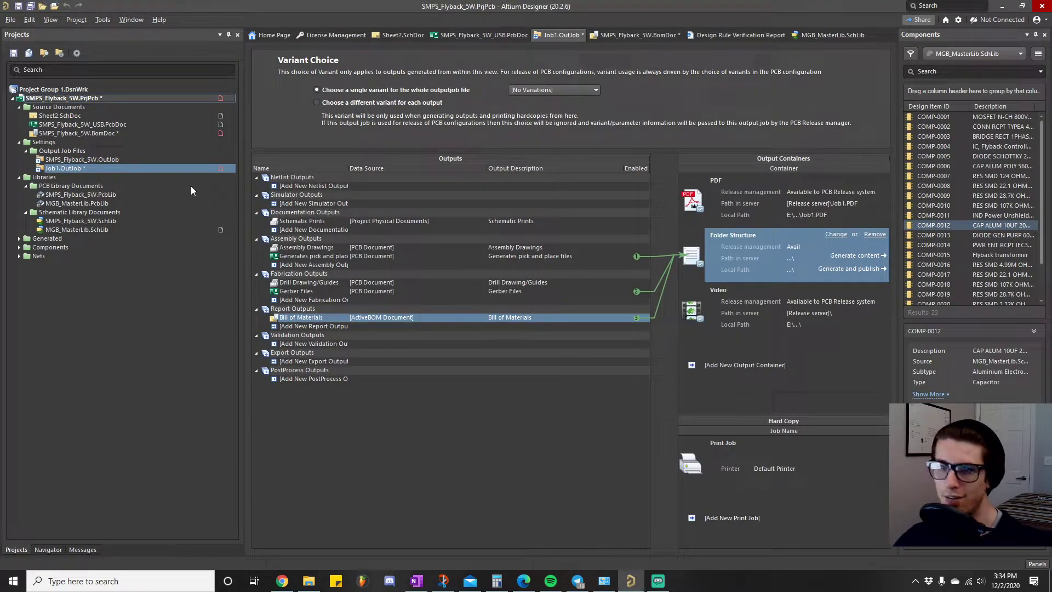
- Save Job1.OutJob under the new name SMPS_Flyback_5W_USB.OutJob
{"action": "right_click", "coordinate": [208, 166]}
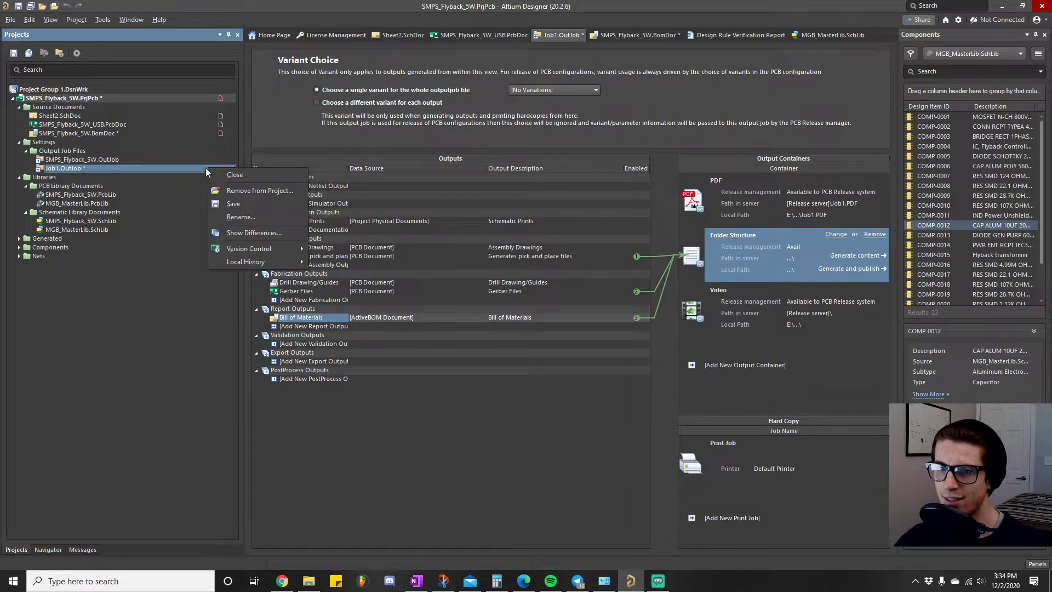
{"action": "left_click", "coordinate": [235, 210]}
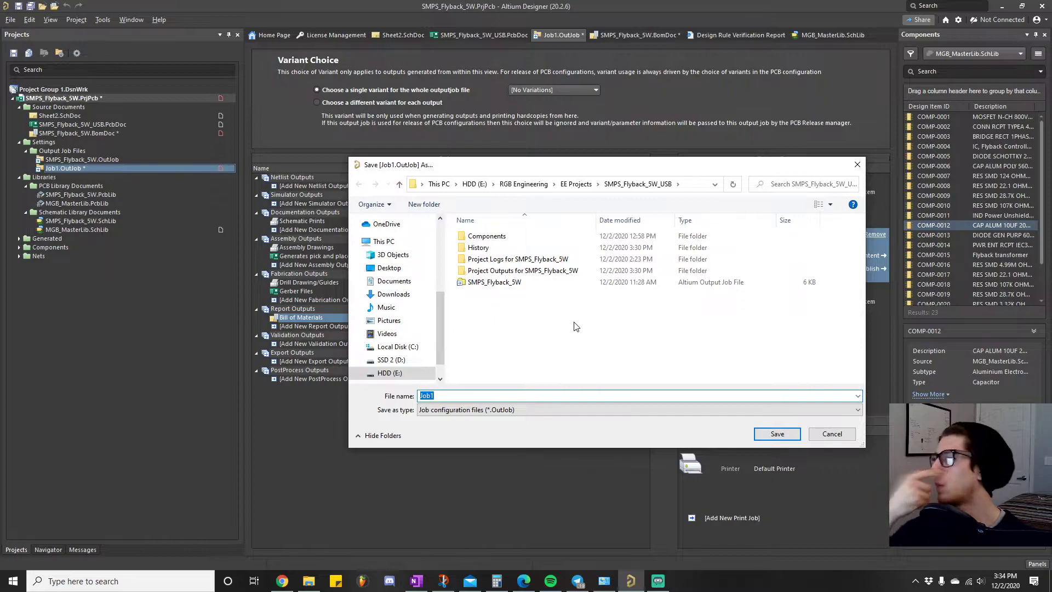
{"action": "type", "text": "SMPS"}
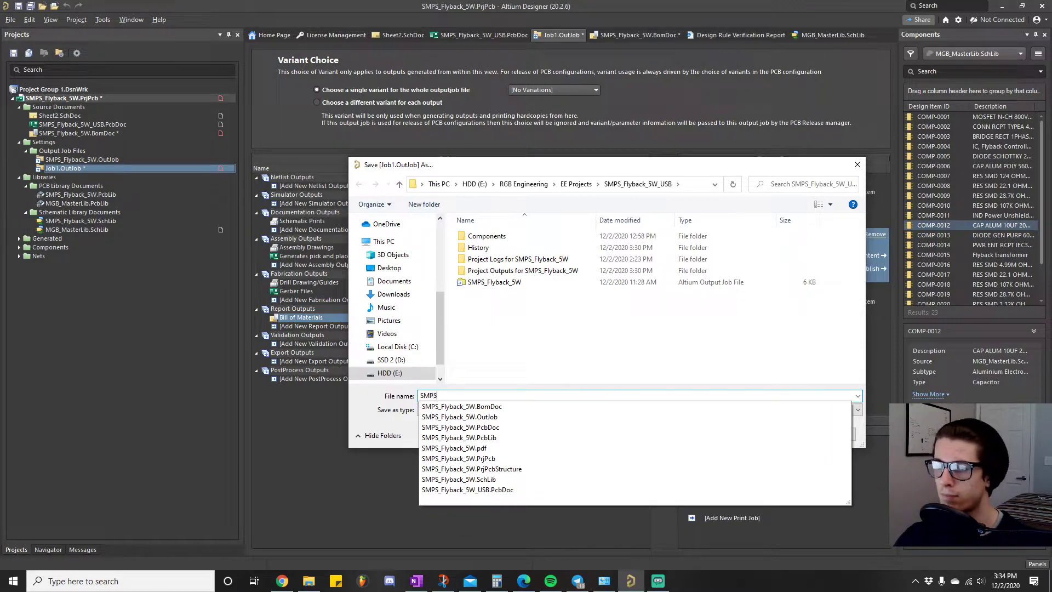
{"action": "type", "text": "_Flyback"}
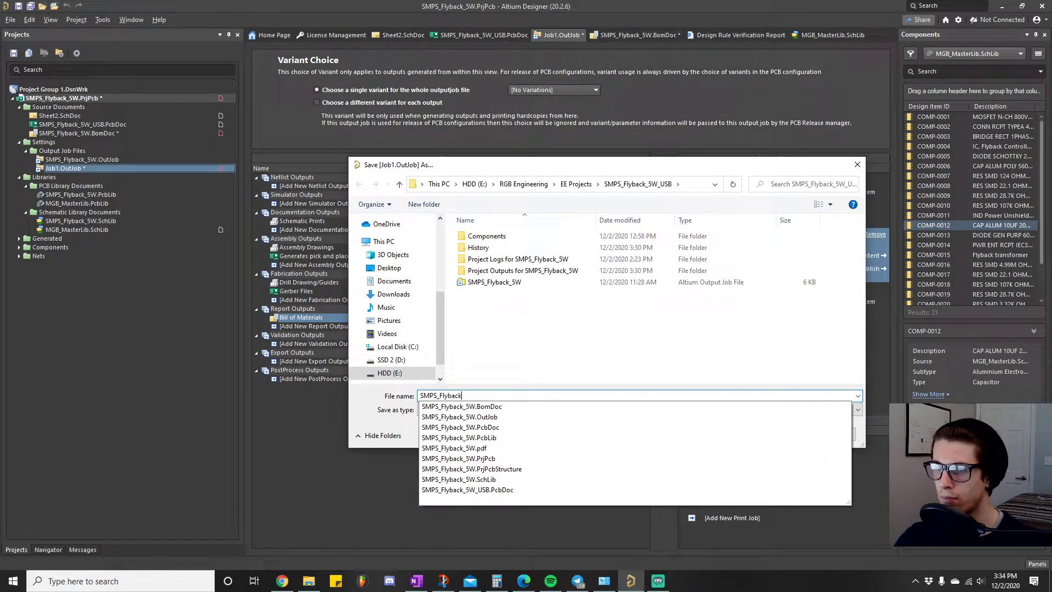
{"action": "type", "text": "_"}
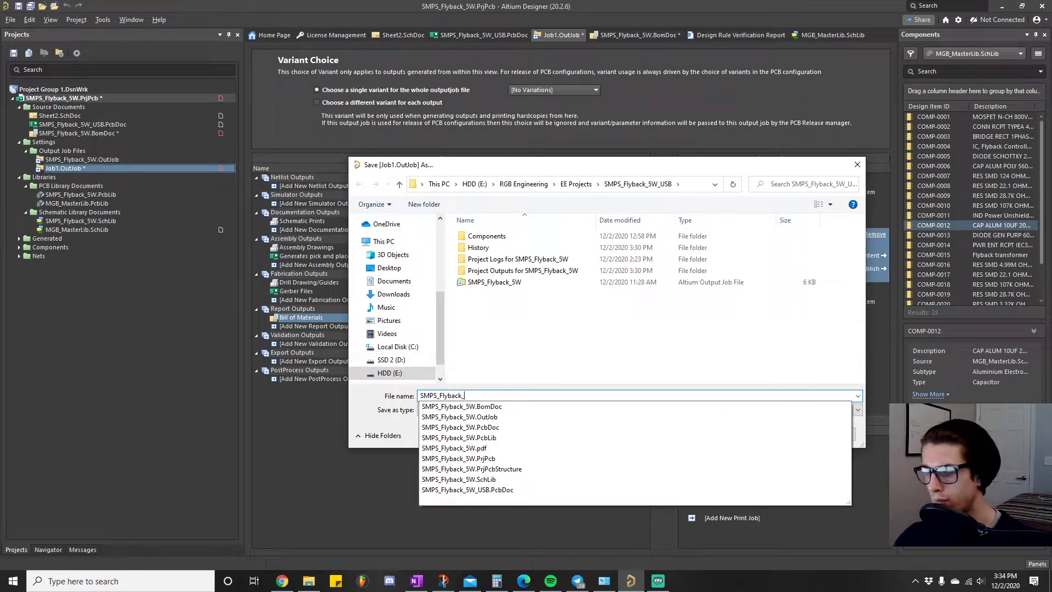
{"action": "type", "text": "5W"}
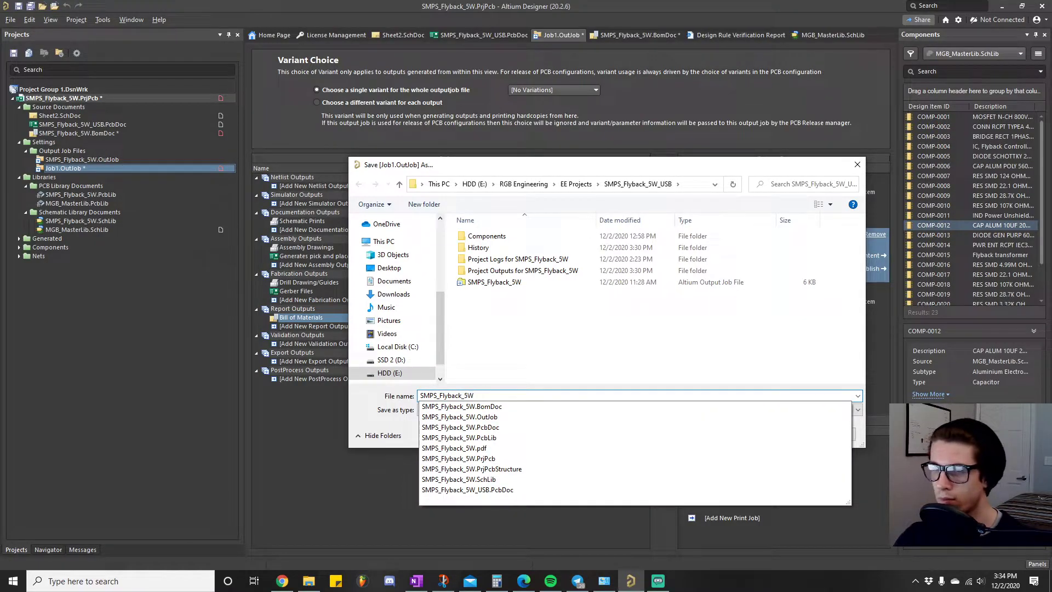
{"action": "type", "text": "_USB"}
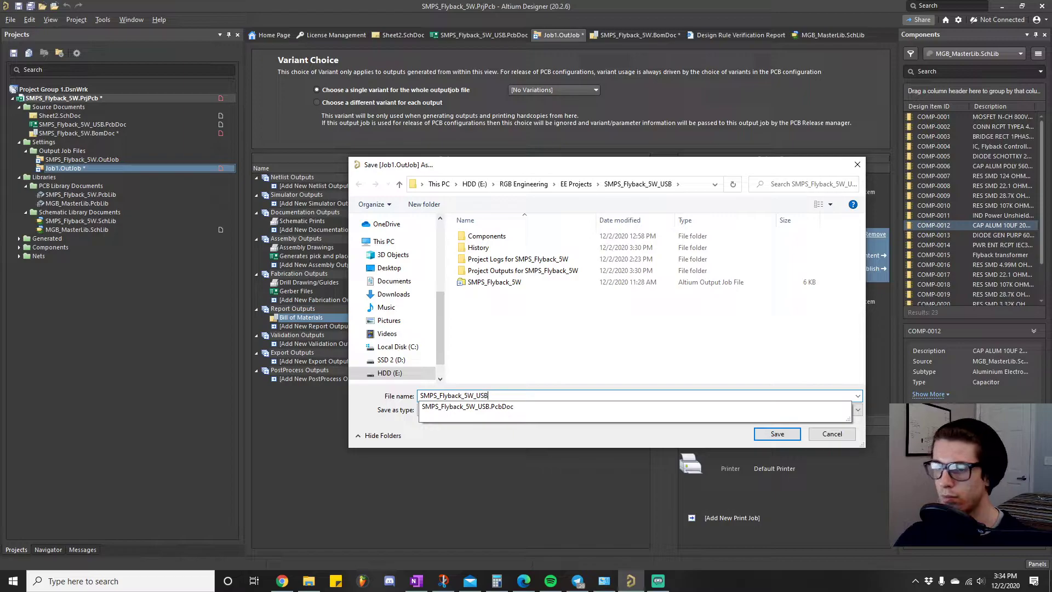
{"action": "key", "text": "Return"}
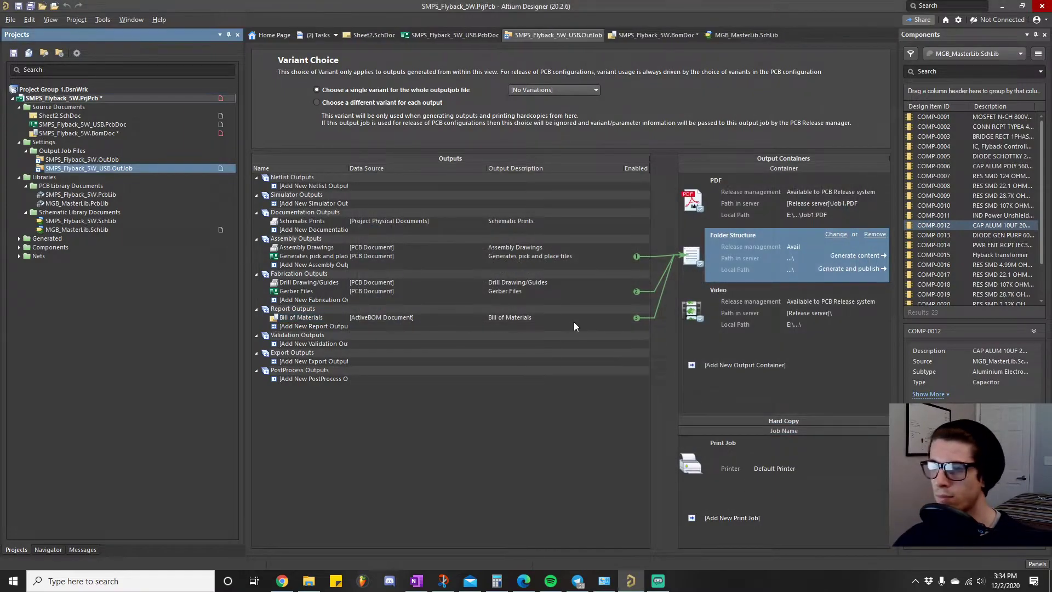
- Save all modified documents, saving the BOM as SMPS_Flyback_5W_USB.BomDoc
{"action": "left_click", "coordinate": [10, 20]}
{"action": "left_click", "coordinate": [33, 143]}
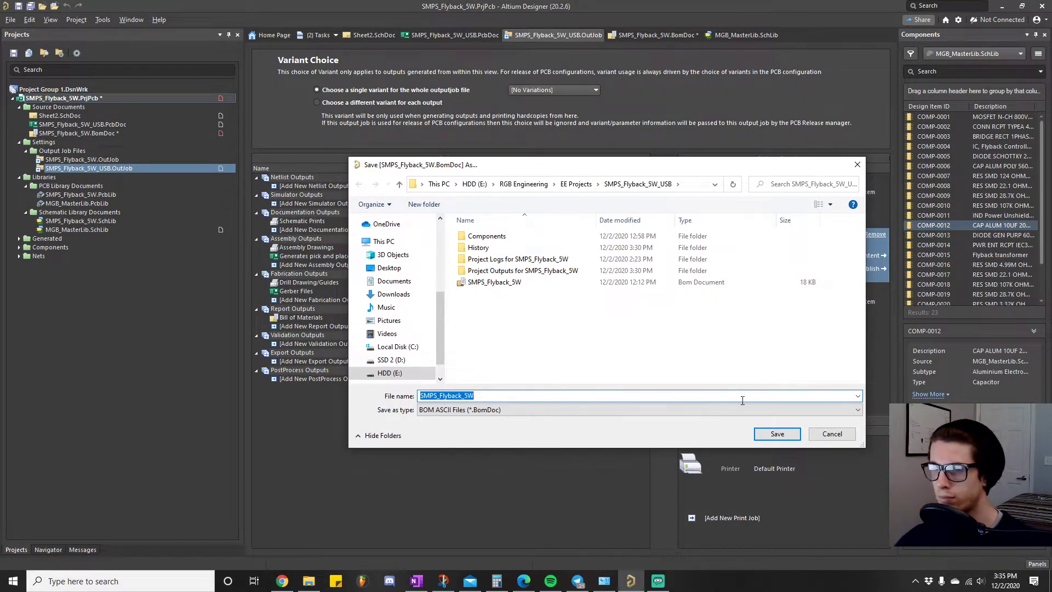
{"action": "left_click", "coordinate": [511, 400]}
{"action": "type", "text": "_USB"}
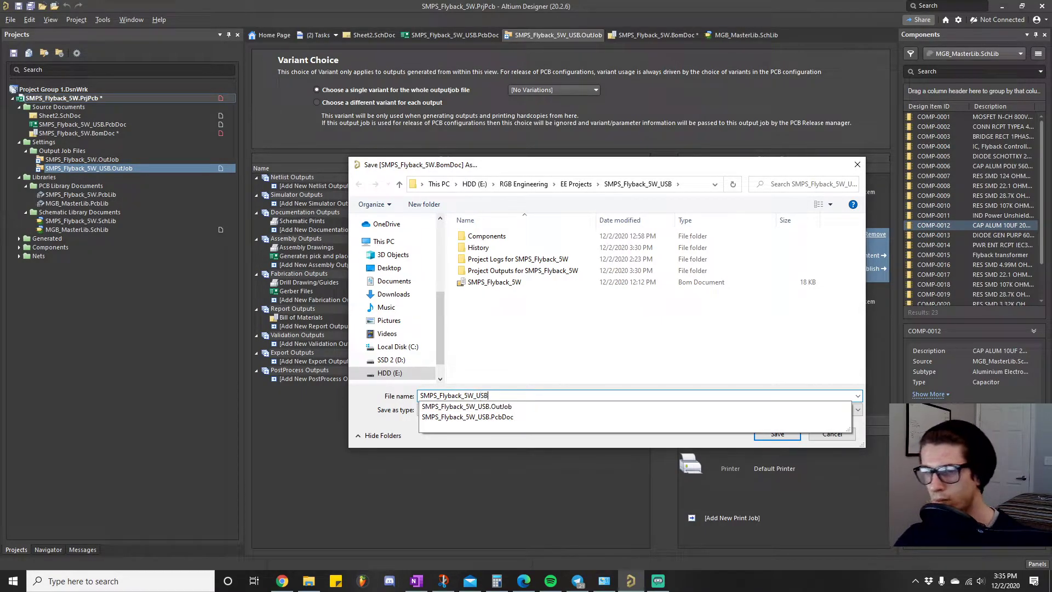
{"action": "key", "text": "Return"}
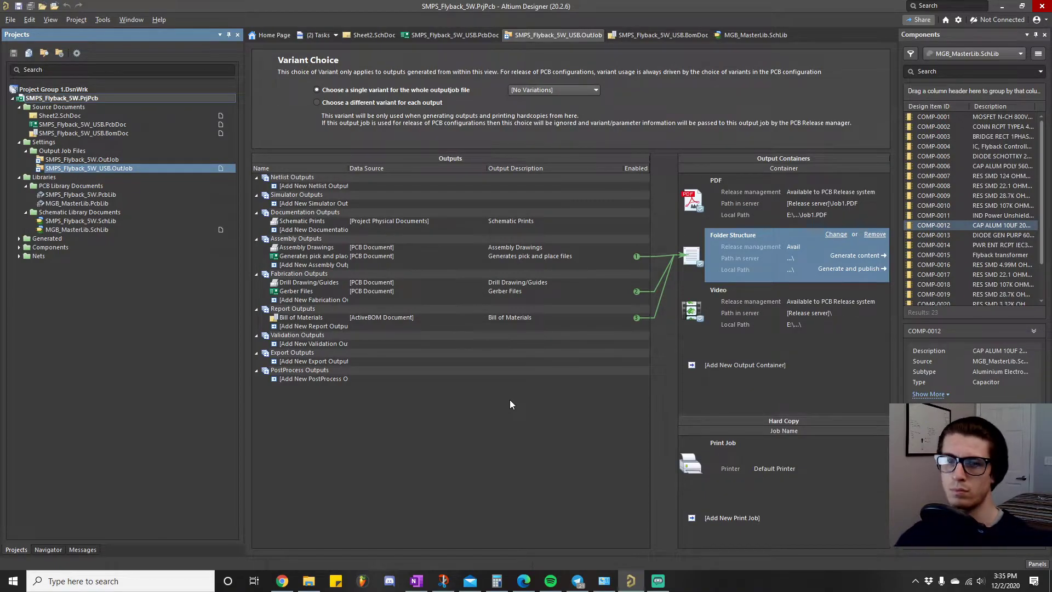
- Open Sheet2.SchDoc from the project tree and zoom to fit the whole flyback circuit
{"action": "left_click", "coordinate": [575, 223]}
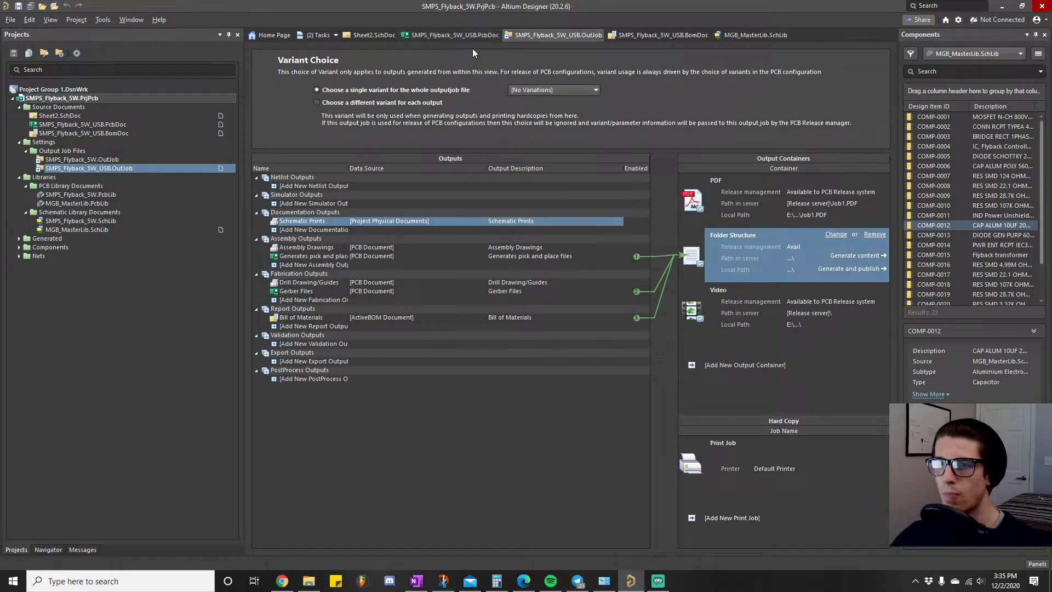
{"action": "left_click", "coordinate": [13, 98]}
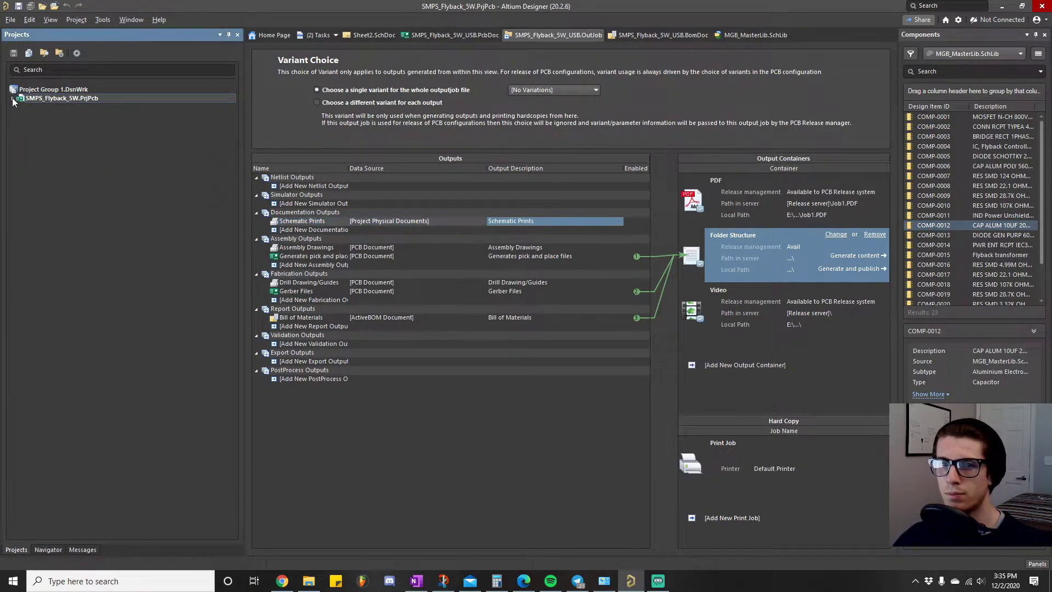
{"action": "left_click", "coordinate": [13, 98]}
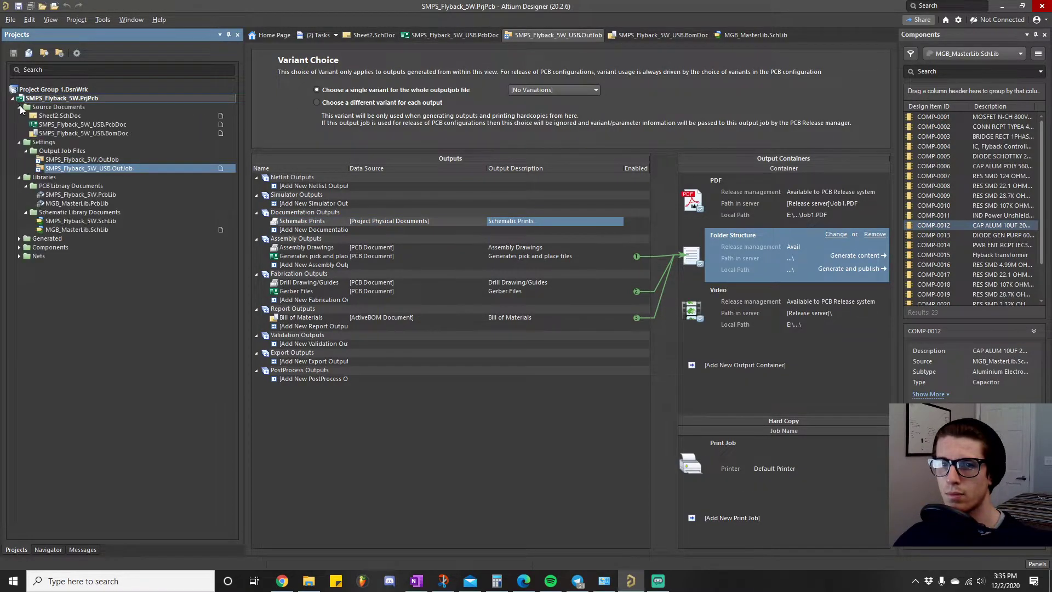
{"action": "double_click", "coordinate": [80, 117]}
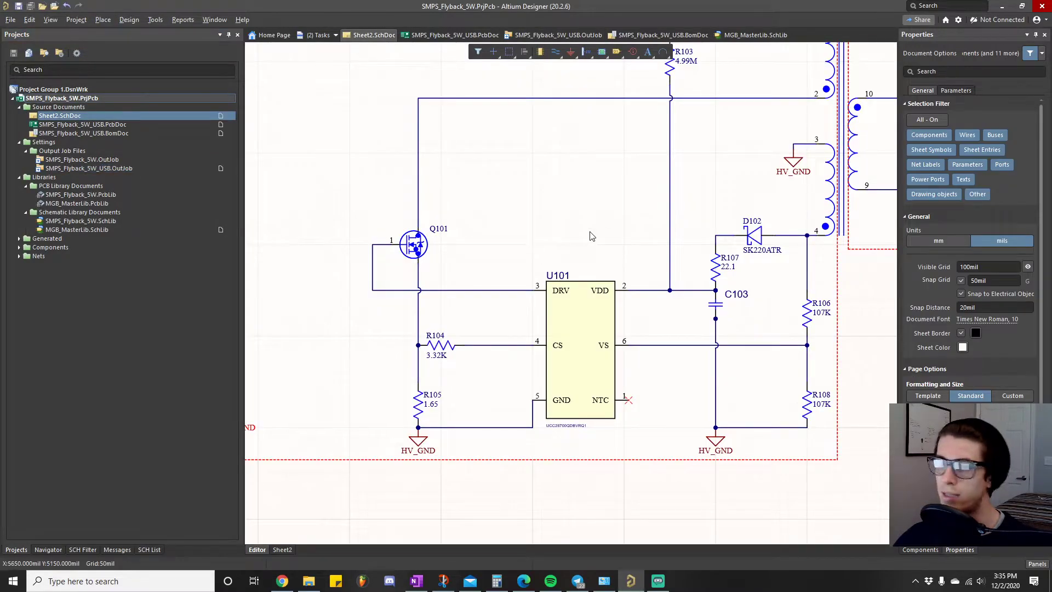
{"action": "scroll", "coordinate": [592, 235], "scroll_direction": "down", "scroll_amount": 3, "text": "ctrl"}
{"action": "scroll", "coordinate": [529, 280], "scroll_direction": "down", "scroll_amount": 1, "text": "ctrl"}
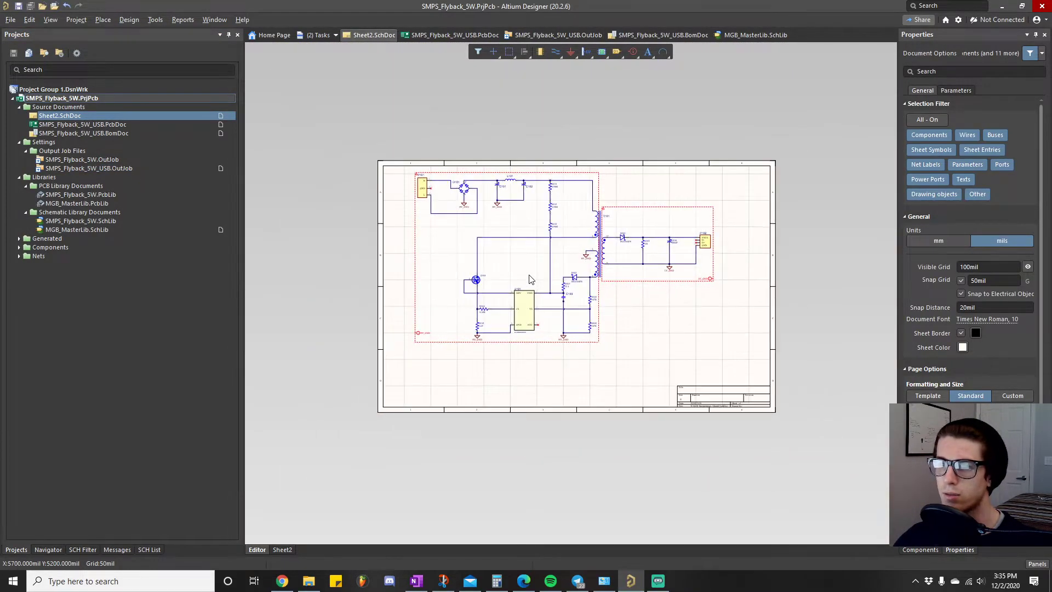
{"action": "scroll", "coordinate": [529, 280], "scroll_direction": "up", "scroll_amount": 2, "text": "ctrl"}
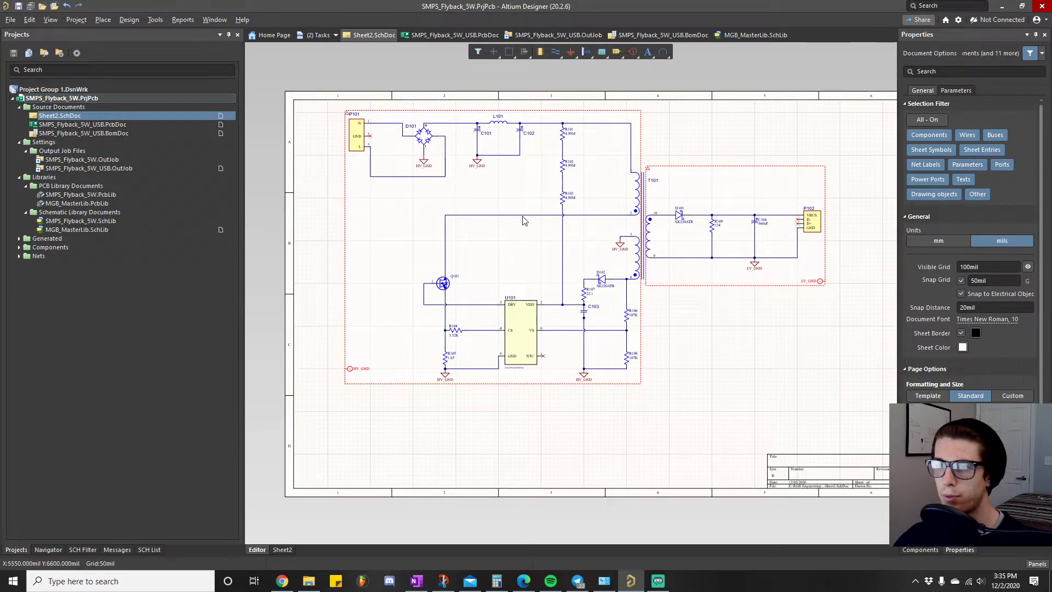
- View the PCB in 3D, orbiting into perspective, snapping to plan view, then tilting again
{"action": "left_click", "coordinate": [432, 35]}
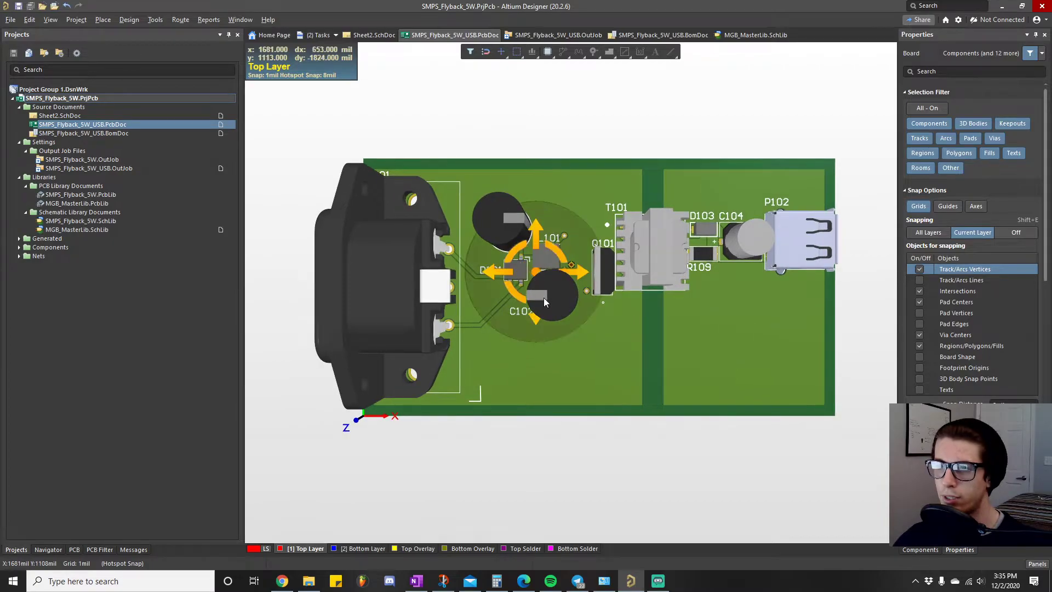
{"action": "right_click_drag", "start_coordinate": [544, 295], "coordinate": [563, 215], "text": "shift"}
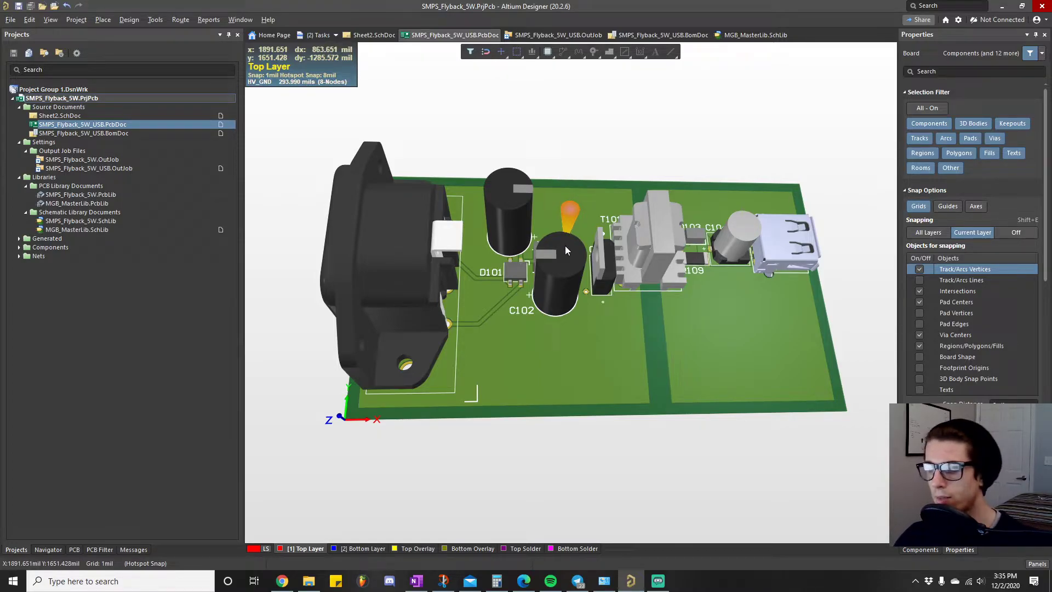
{"action": "key", "text": "0"}
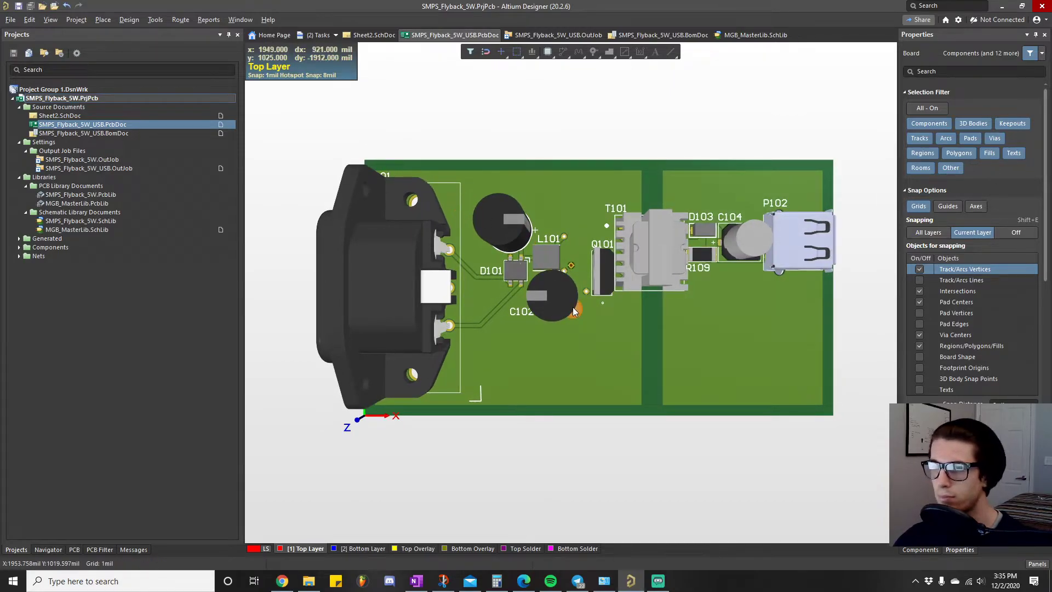
{"action": "right_click_drag", "start_coordinate": [570, 327], "coordinate": [570, 219], "text": "shift"}
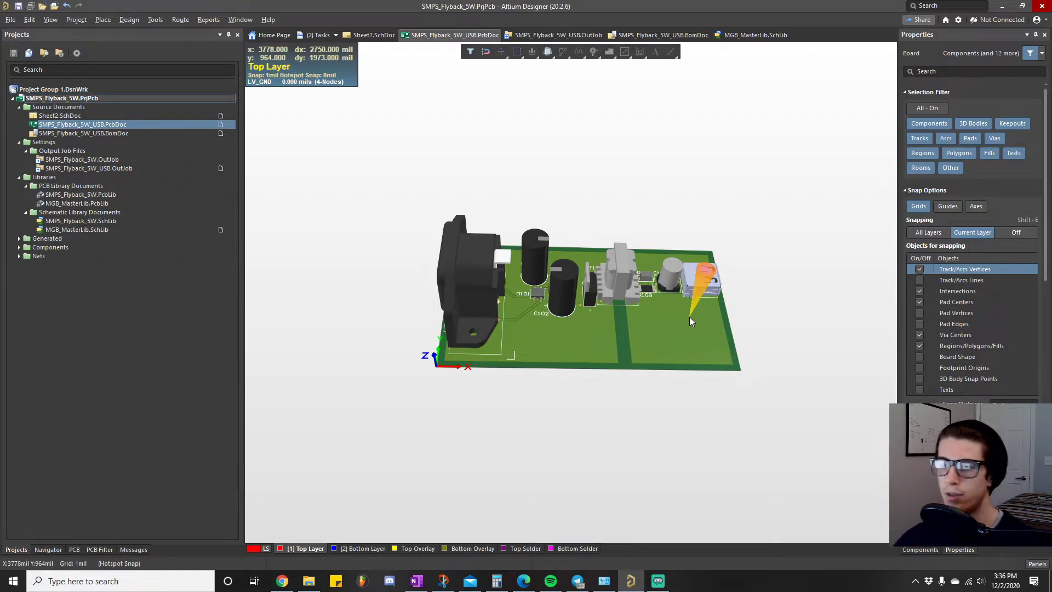
- Orbit the board around its USB end and input connector, zoom in, then return to top-down
{"action": "left_click", "coordinate": [702, 339]}
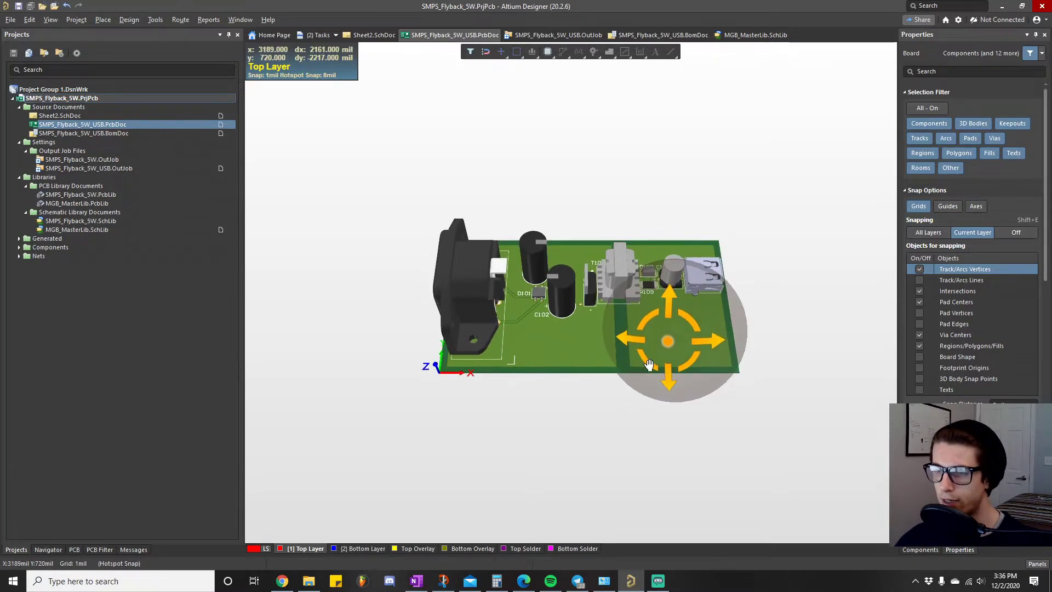
{"action": "right_click_drag", "start_coordinate": [648, 364], "coordinate": [665, 411], "text": "shift"}
{"action": "right_click_drag", "start_coordinate": [473, 350], "coordinate": [642, 292], "text": "shift"}
{"action": "scroll", "coordinate": [577, 364], "scroll_direction": "up", "scroll_amount": 2, "text": "ctrl"}
{"action": "scroll", "coordinate": [479, 384], "scroll_direction": "up", "scroll_amount": 3, "text": "ctrl"}
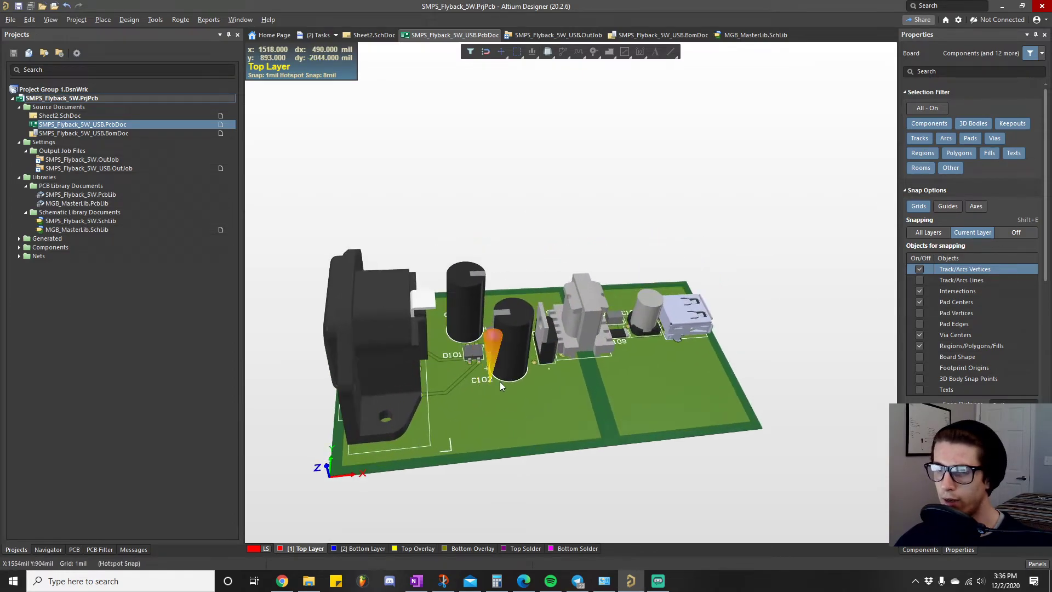
{"action": "key", "text": "0"}
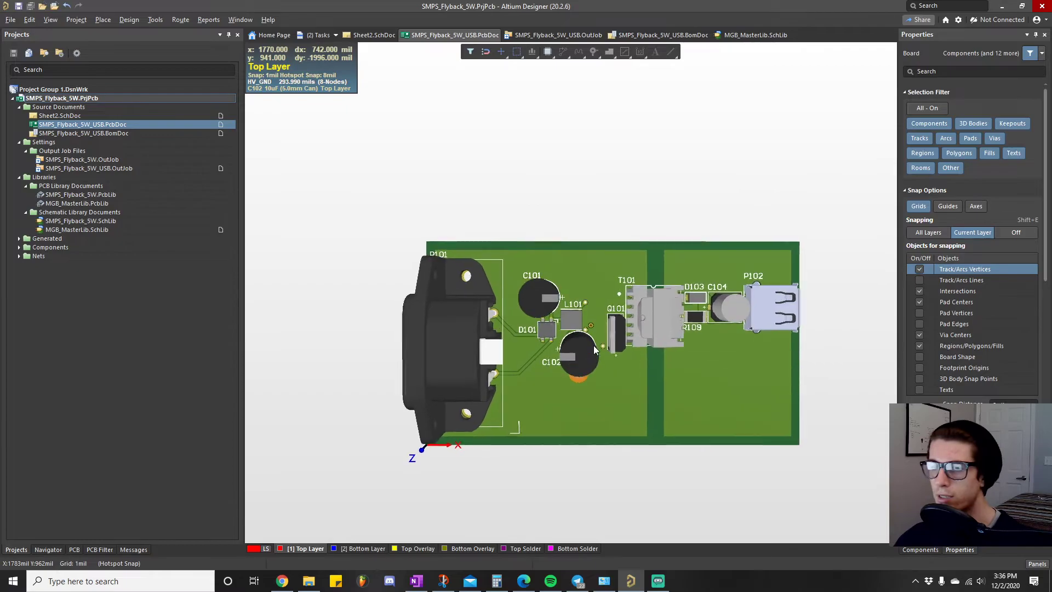
- Tilt the board, flip it with V,B to show its bottom side, then open the OneNote Contents page
{"action": "right_click_drag", "start_coordinate": [656, 360], "coordinate": [627, 323]}
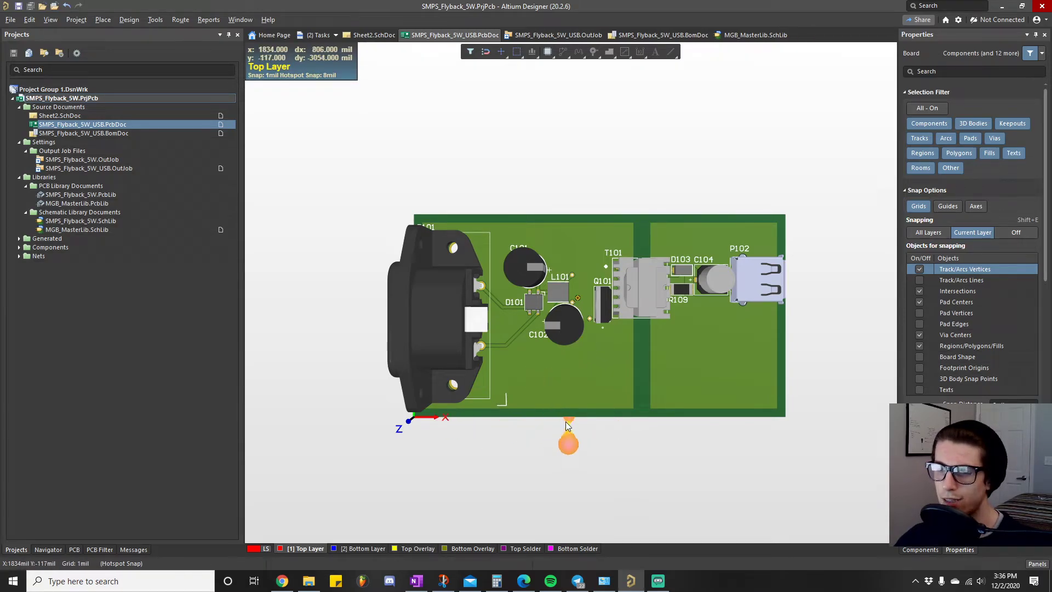
{"action": "right_click_drag", "start_coordinate": [564, 439], "coordinate": [577, 268], "text": "shift"}
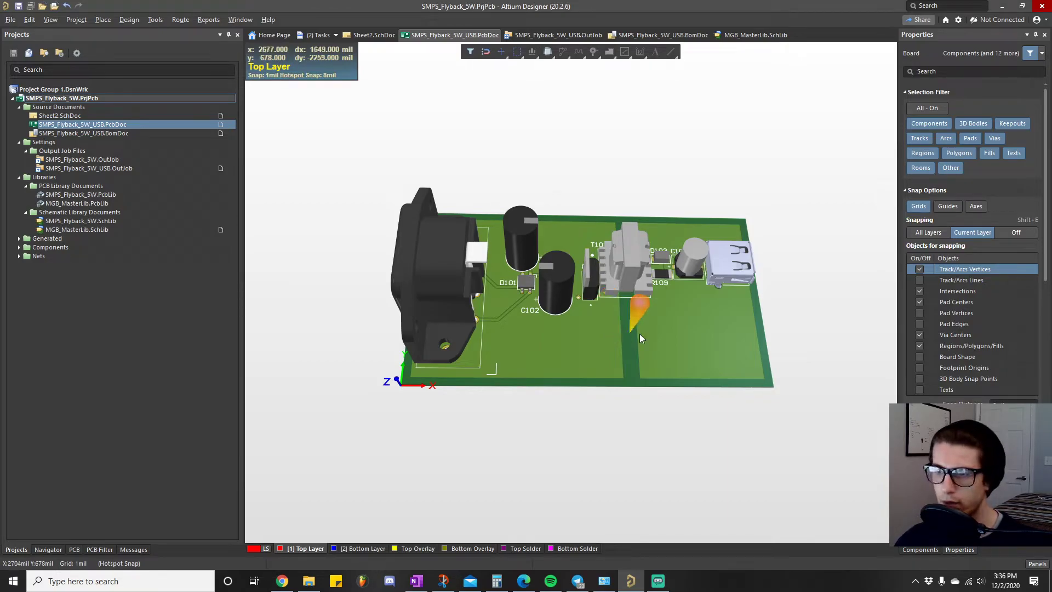
{"action": "right_click_drag", "start_coordinate": [639, 333], "coordinate": [639, 393], "text": "shift"}
{"action": "key", "text": "v"}
{"action": "key", "text": "b"}
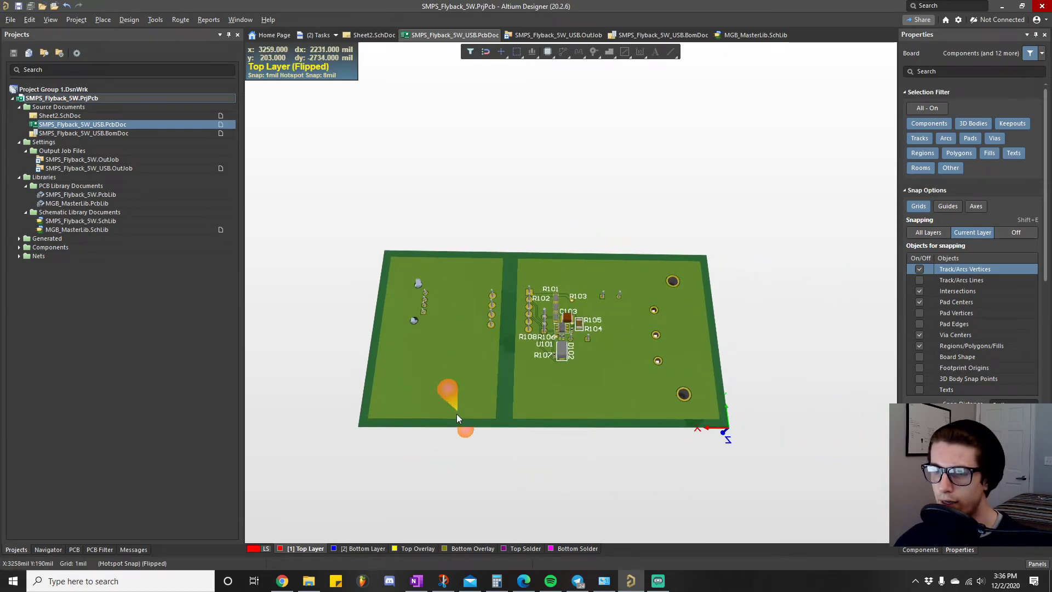
{"action": "left_click", "coordinate": [416, 580]}
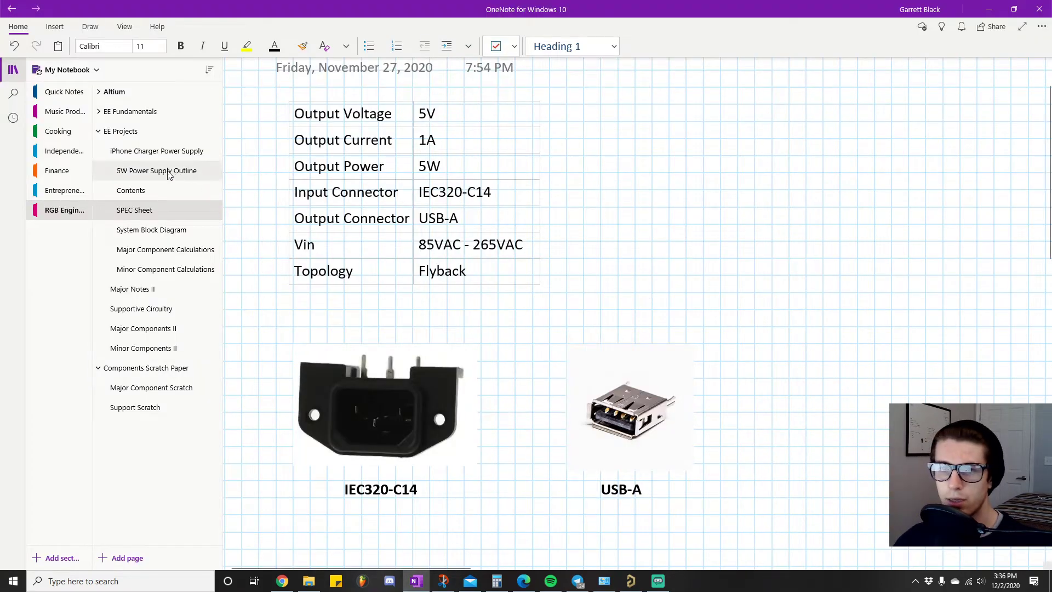
{"action": "left_click", "coordinate": [130, 190]}
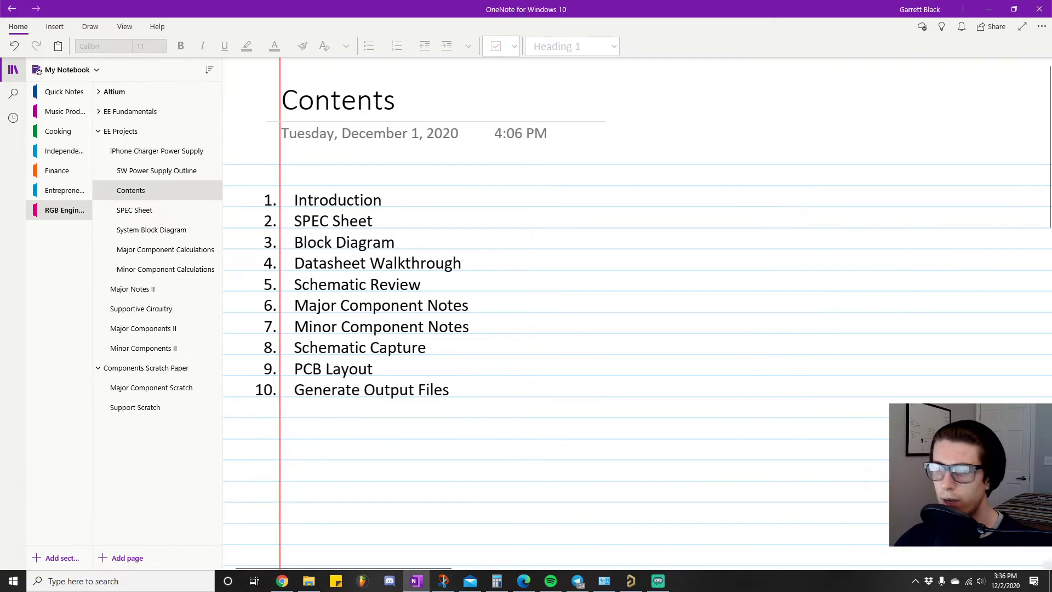
{"action": "left_click", "coordinate": [988, 9]}
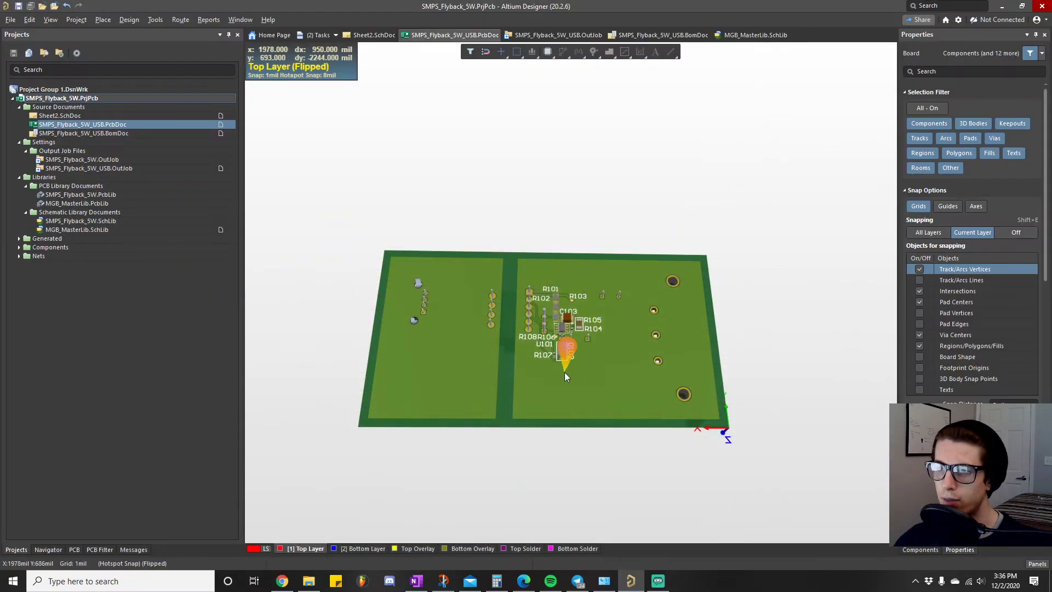
{"action": "right_click_drag", "start_coordinate": [517, 323], "coordinate": [519, 326]}
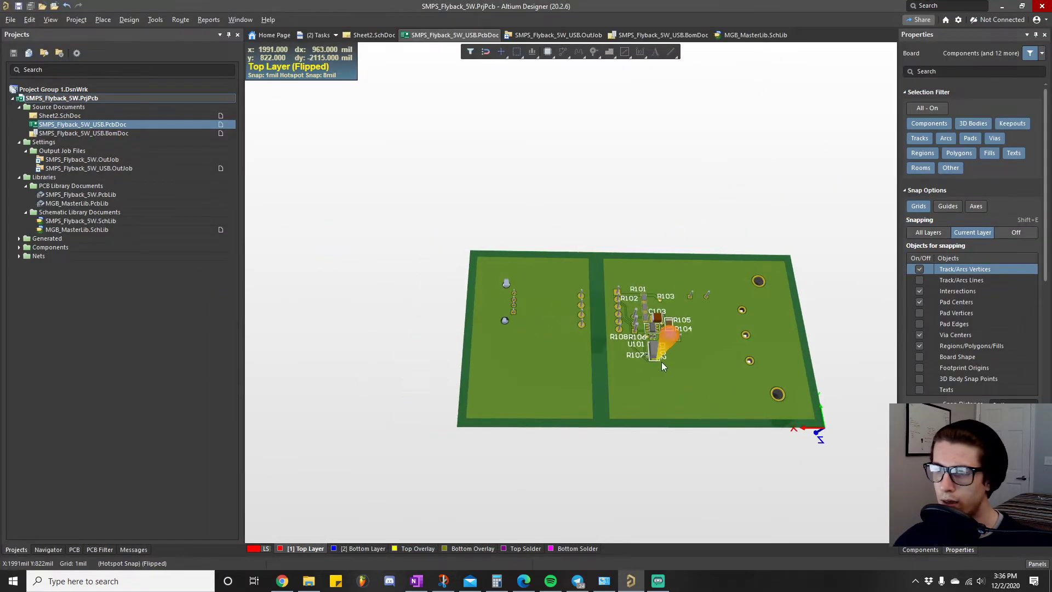
{"action": "scroll", "coordinate": [662, 362], "scroll_direction": "up", "scroll_amount": 2, "text": "ctrl"}
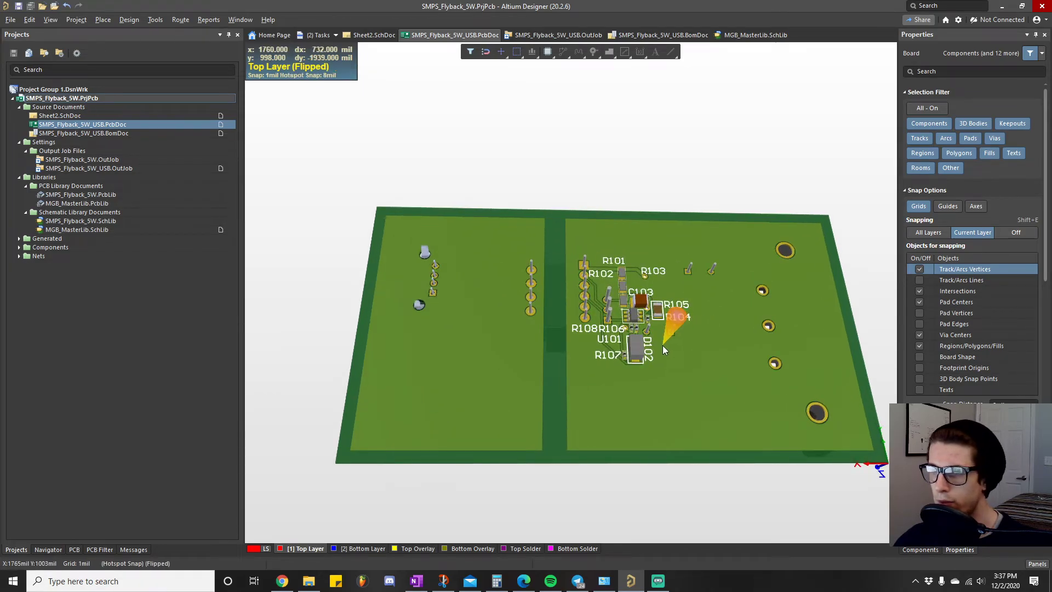
{"action": "right_click_drag", "start_coordinate": [632, 318], "coordinate": [624, 366], "text": "shift"}
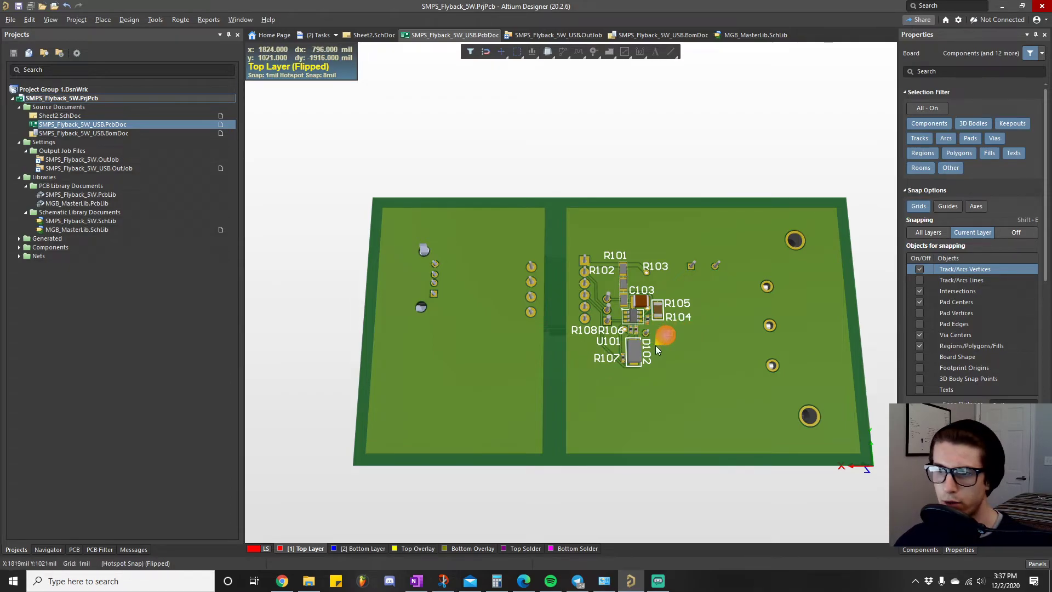
{"action": "scroll", "coordinate": [656, 346], "scroll_direction": "up", "scroll_amount": 2, "text": "ctrl"}
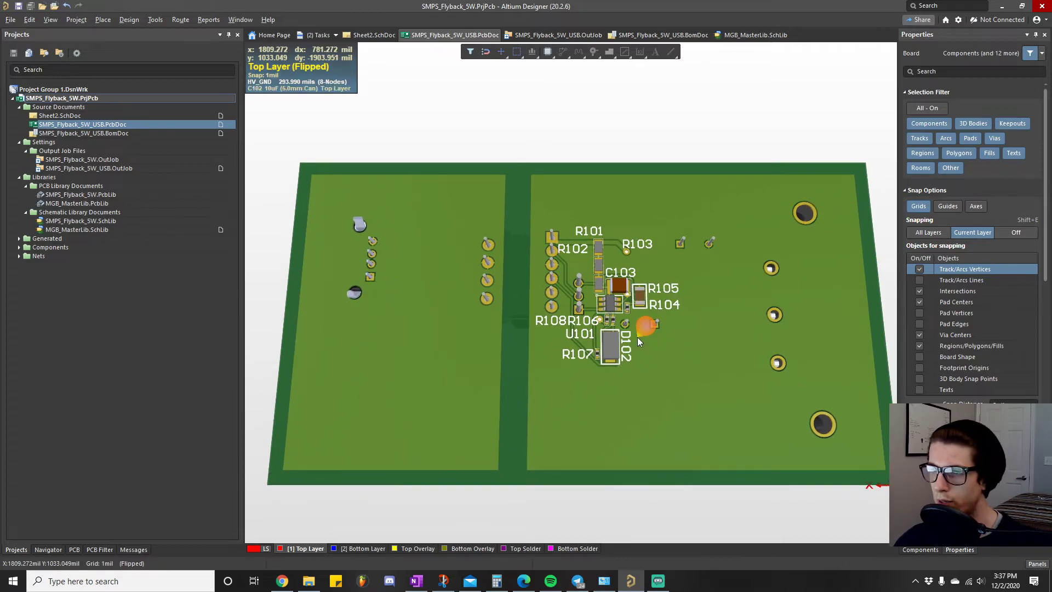
{"action": "mouse_move", "coordinate": [637, 337]}
{"action": "right_mouse_down"}
{"action": "mouse_move", "coordinate": [660, 358]}
{"action": "mouse_move", "coordinate": [529, 378]}
{"action": "mouse_move", "coordinate": [623, 351]}
{"action": "right_mouse_up"}
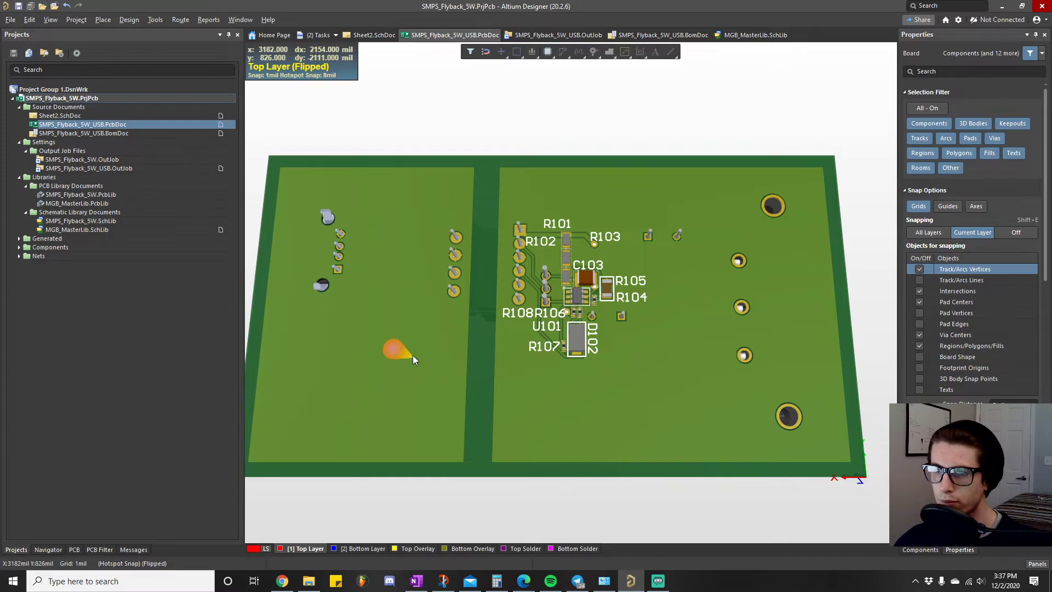
{"action": "mouse_move", "coordinate": [413, 355]}
{"action": "right_mouse_down"}
{"action": "mouse_move", "coordinate": [427, 361]}
{"action": "mouse_move", "coordinate": [425, 343]}
{"action": "right_mouse_up"}
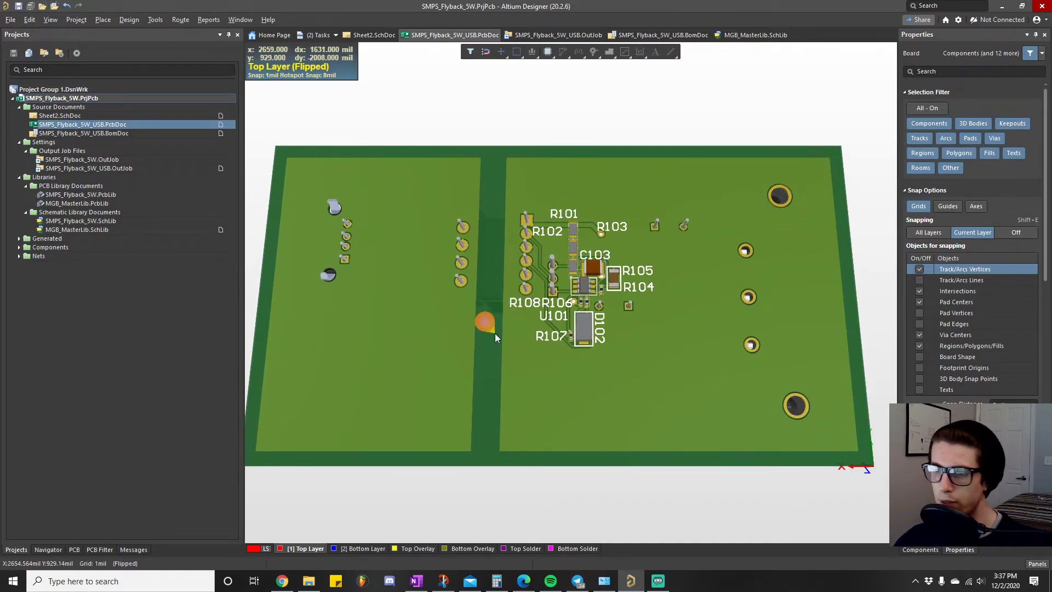
{"action": "scroll", "coordinate": [495, 335], "scroll_direction": "down", "scroll_amount": 2, "text": "ctrl"}
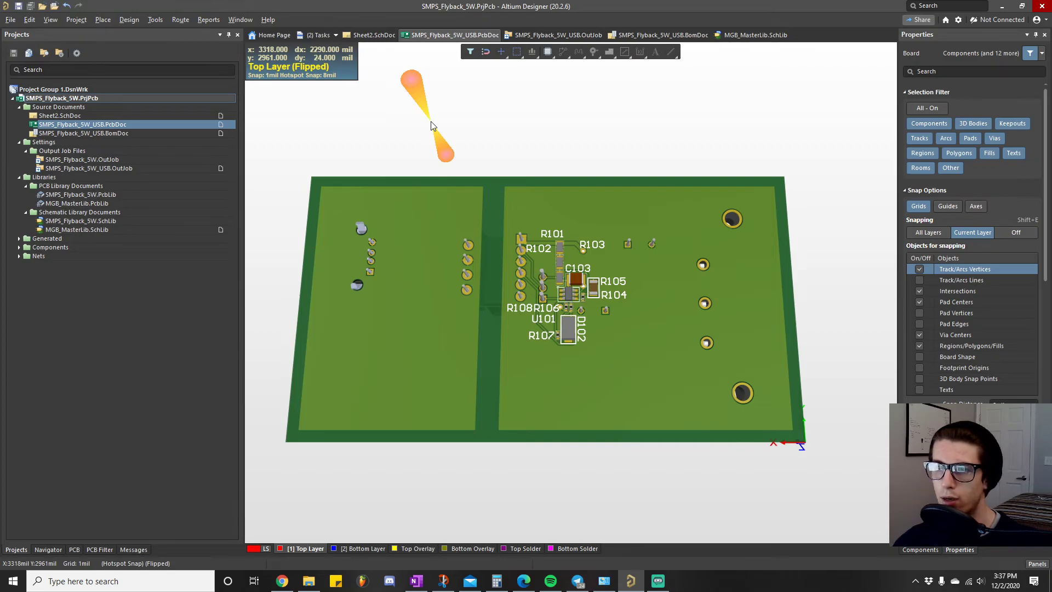
- Return to the Sheet2.SchDoc tab and pan and zoom to fit the whole flyback circuit
{"action": "left_click", "coordinate": [372, 35]}
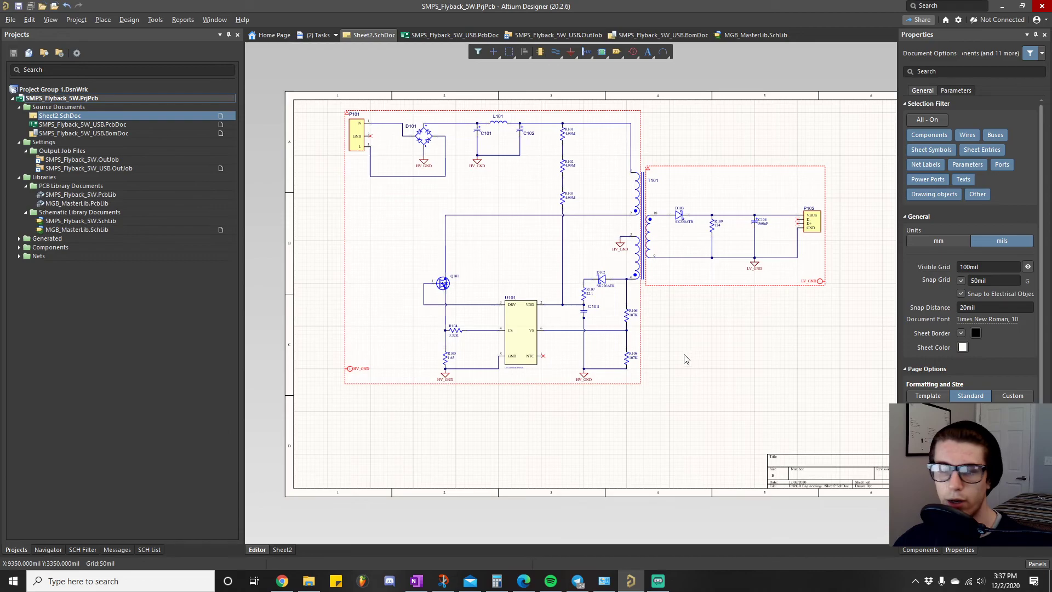
{"action": "right_click_drag", "start_coordinate": [683, 364], "coordinate": [634, 365]}
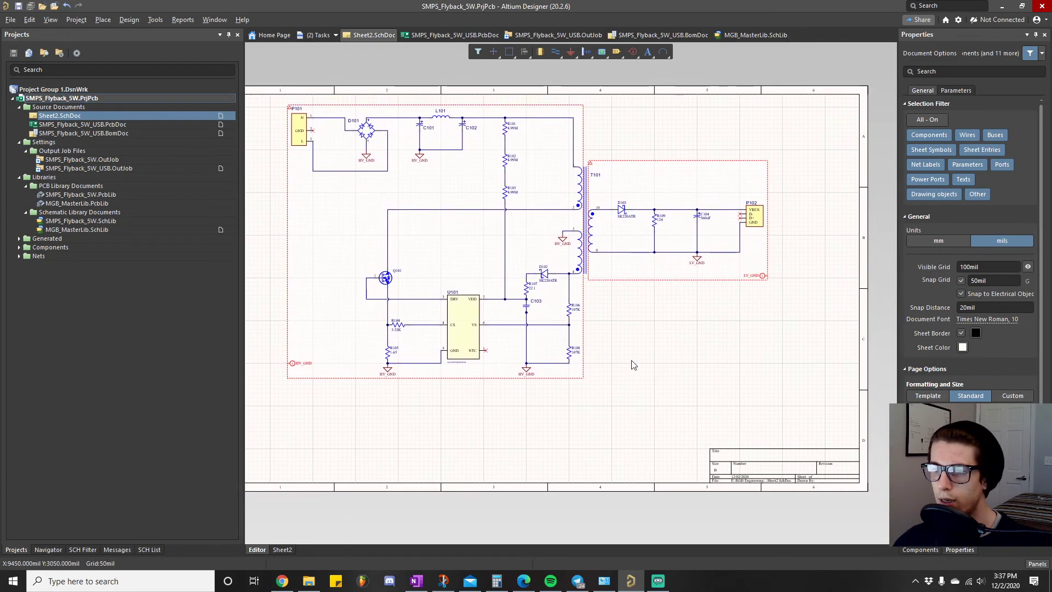
{"action": "scroll", "coordinate": [634, 365], "scroll_direction": "down", "scroll_amount": 2, "text": "ctrl"}
{"action": "scroll", "coordinate": [634, 365], "scroll_direction": "up", "scroll_amount": 2, "text": "ctrl"}
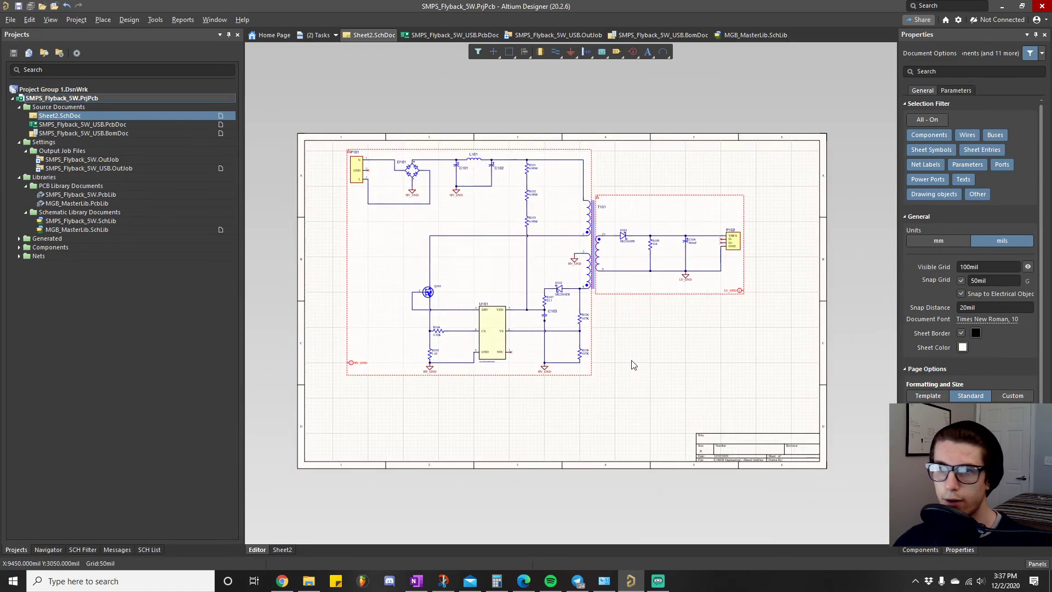